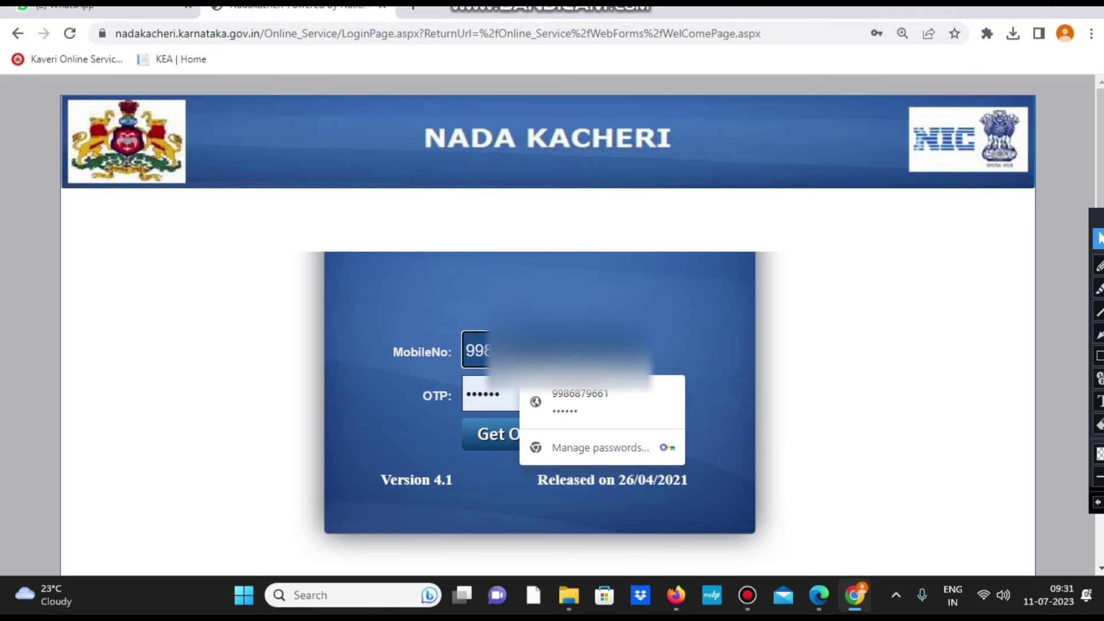
Step: Clear the mobile number field on the login form
{"action": "key", "text": "BackSpace"}
{"action": "key", "text": "BackSpace"}
{"action": "key", "text": "BackSpace"}
{"action": "key", "text": "BackSpace"}
{"action": "key", "text": "BackSpace"}
{"action": "key", "text": "BackSpace"}
{"action": "key", "text": "BackSpace"}
{"action": "key", "text": "BackSpace"}
{"action": "key", "text": "BackSpace"}
{"action": "key", "text": "BackSpace"}
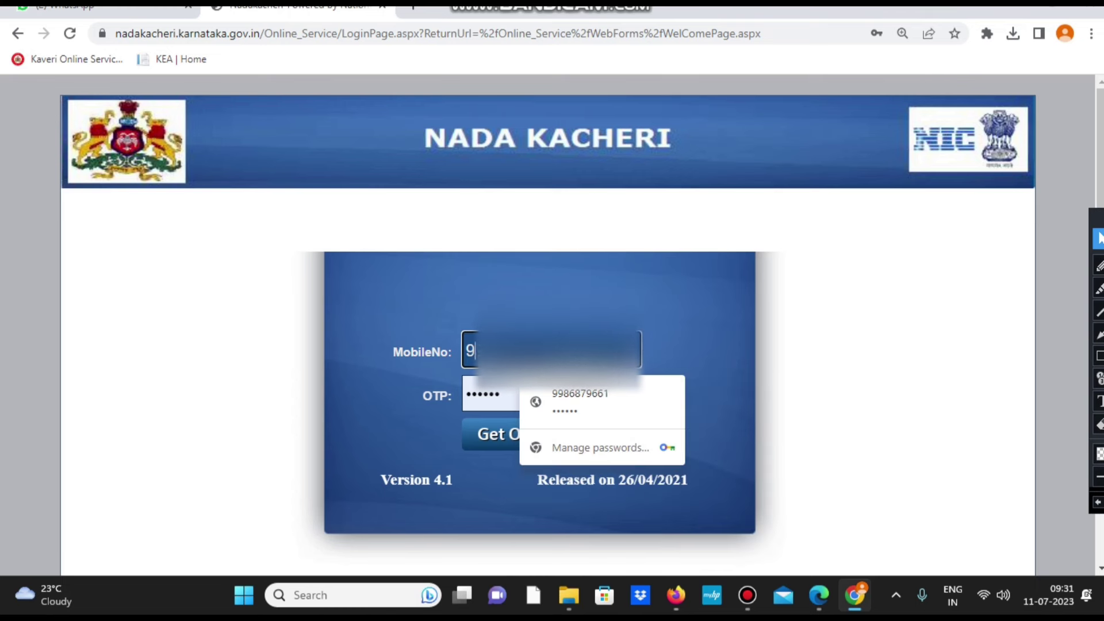
Step: Search Google for NADAKACHERI and open the official Nadakacheri portal
{"action": "left_click", "coordinate": [196, 33]}
{"action": "type", "text": "N"}
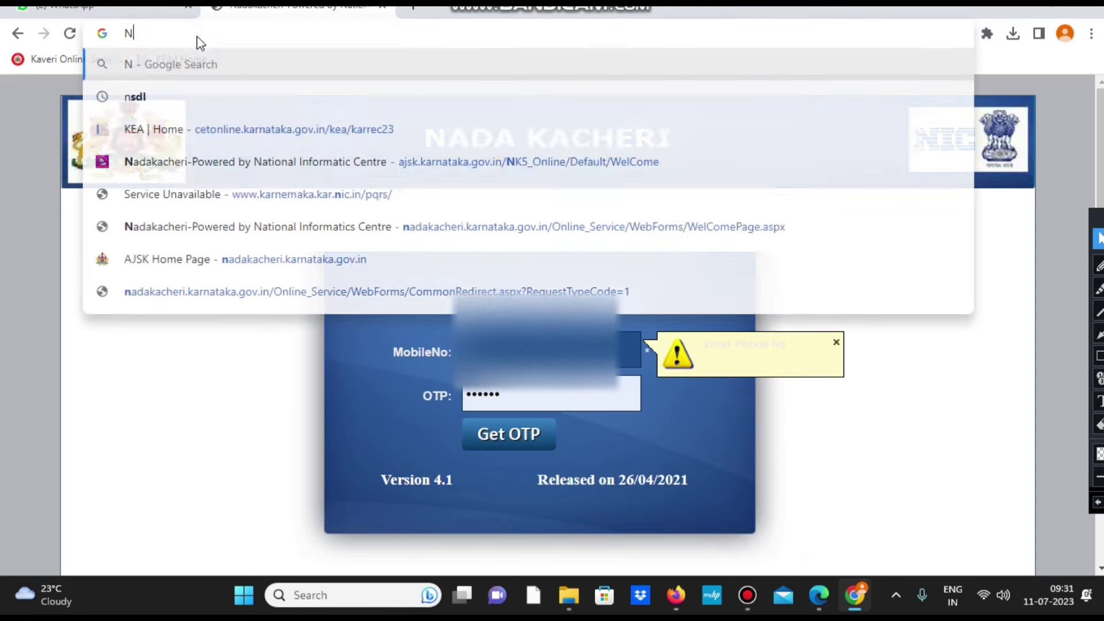
{"action": "type", "text": "ADAKACHERI"}
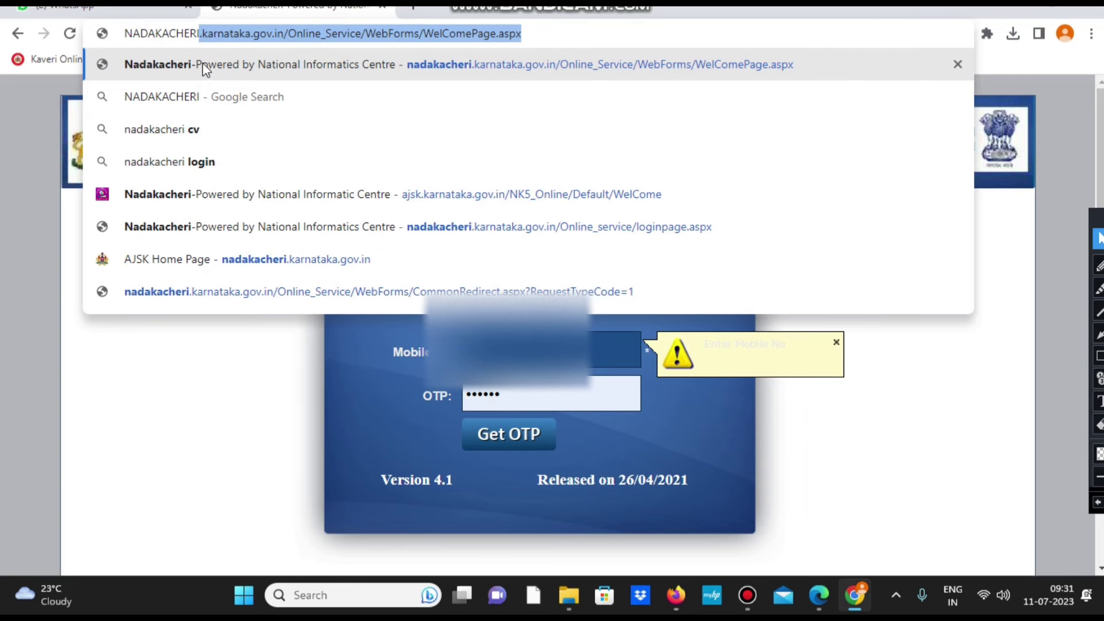
{"action": "left_click", "coordinate": [200, 97]}
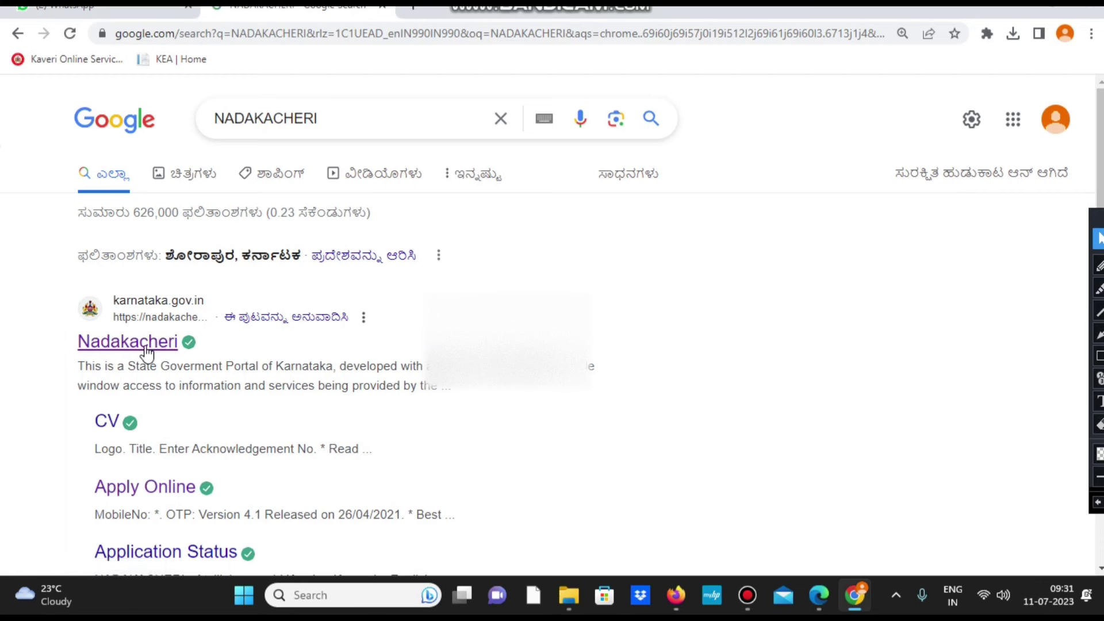
{"action": "left_click", "coordinate": [156, 306]}
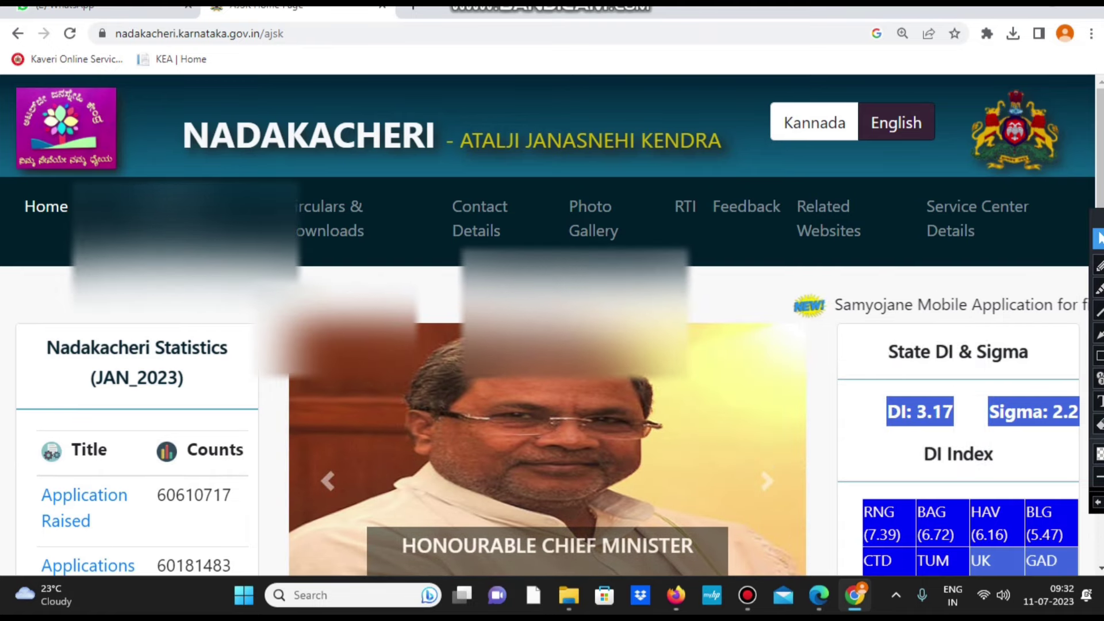
Step: Open the portal's online application login page and request an OTP for signing in
{"action": "mouse_move", "coordinate": [167, 219]}
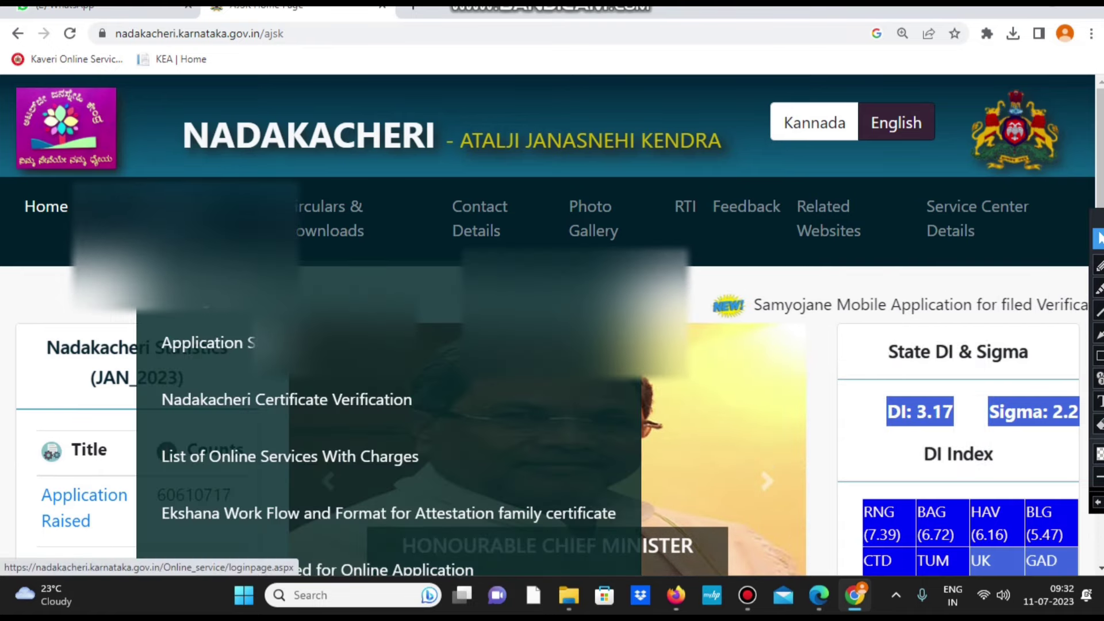
{"action": "left_click", "coordinate": [378, 287]}
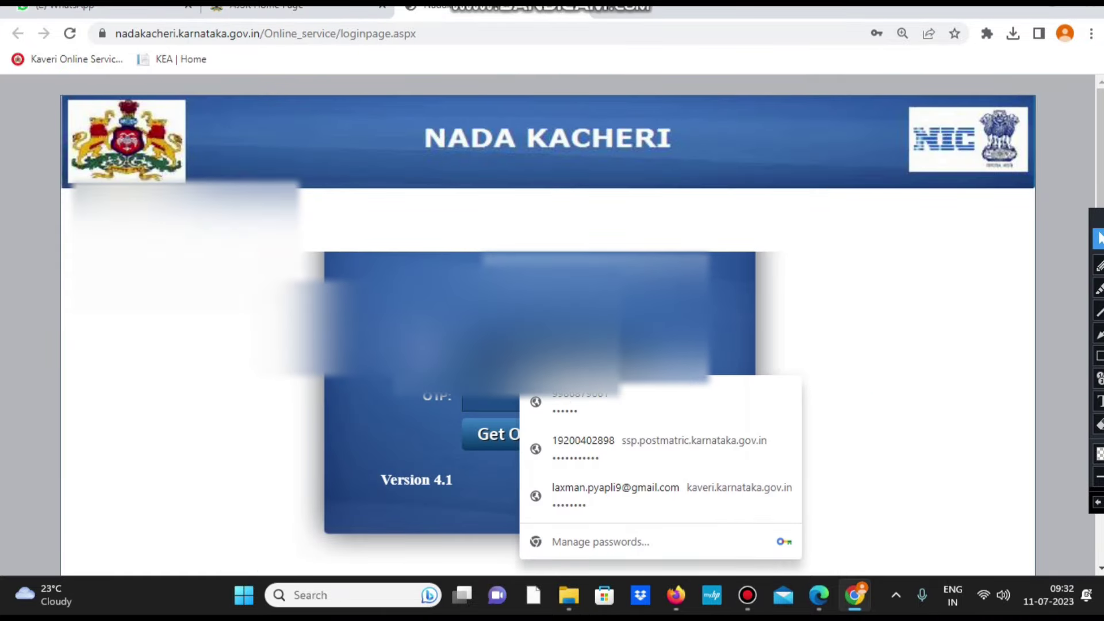
{"action": "left_click", "coordinate": [484, 447]}
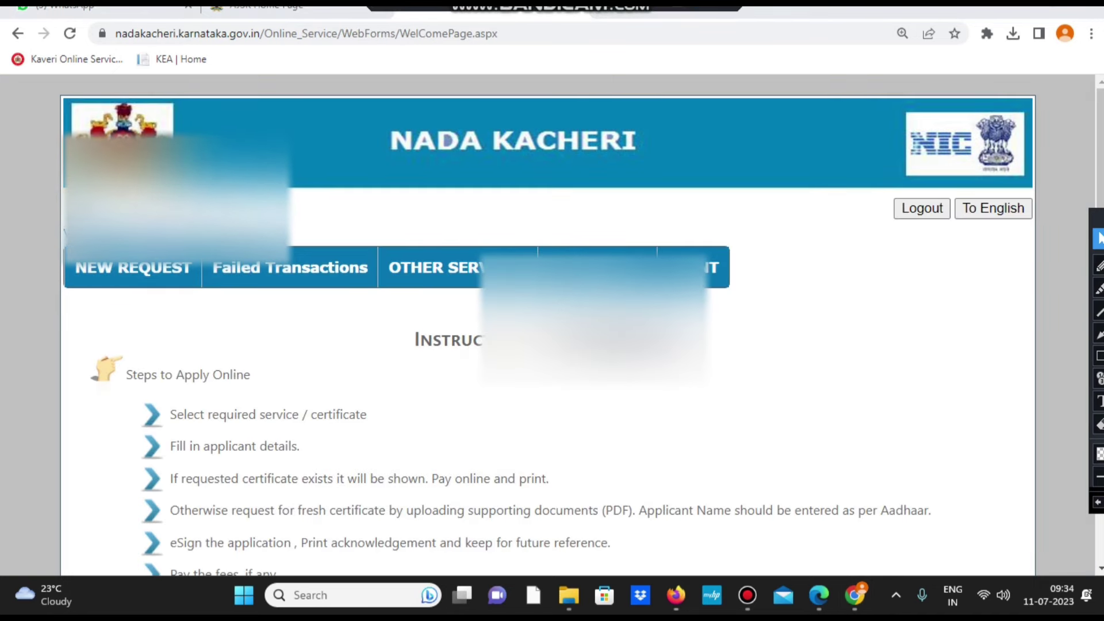
Step: Start a new Caste Certificates request and accept the redirect to Nadakacheri version 5.0
{"action": "mouse_move", "coordinate": [303, 269]}
{"action": "mouse_move", "coordinate": [111, 267]}
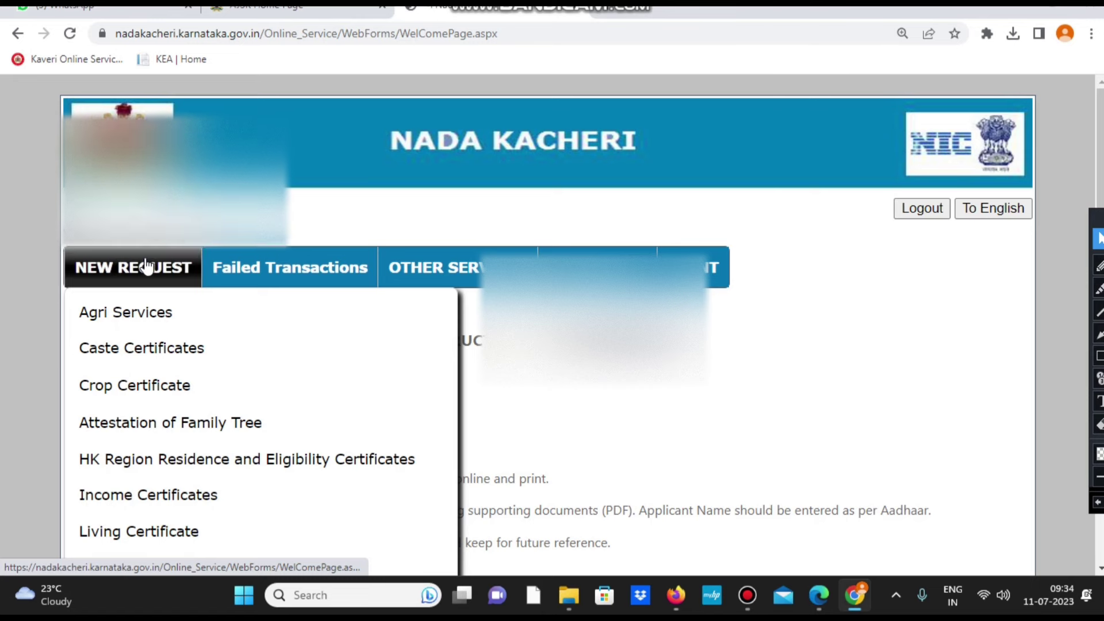
{"action": "left_click", "coordinate": [134, 355]}
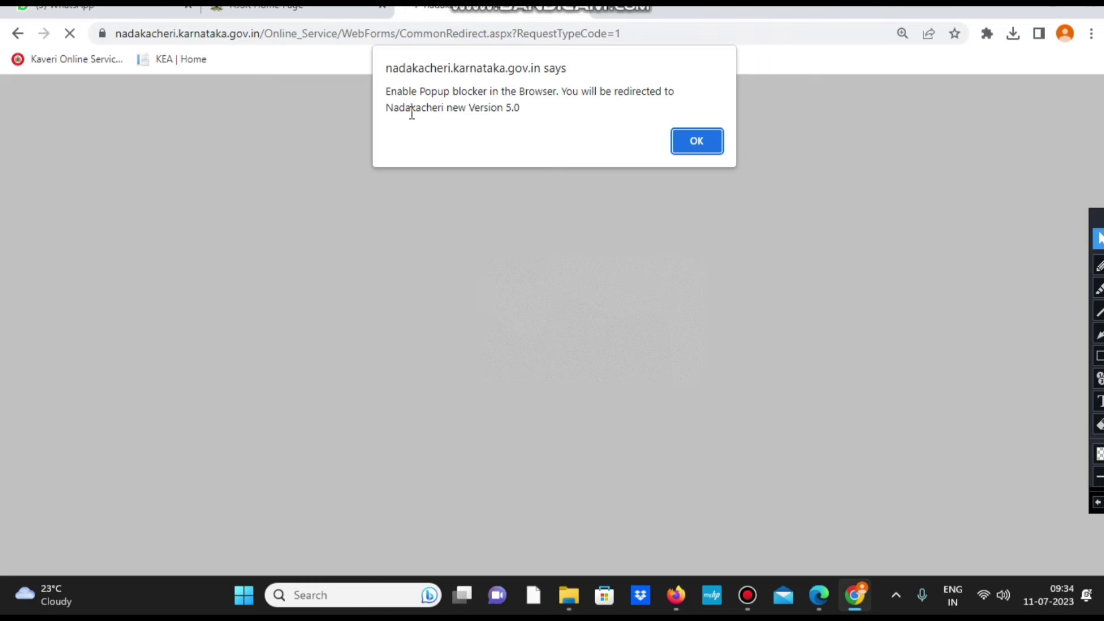
{"action": "left_click", "coordinate": [703, 144]}
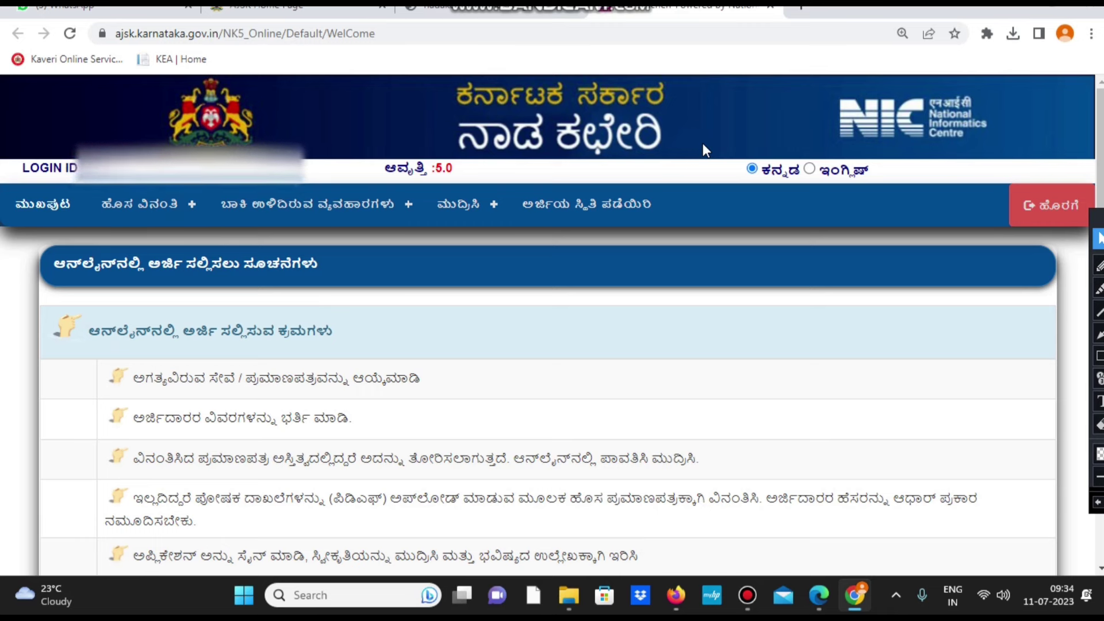
Step: Set the site language to English and open a new Caste Certificate request
{"action": "mouse_move", "coordinate": [108, 184]}
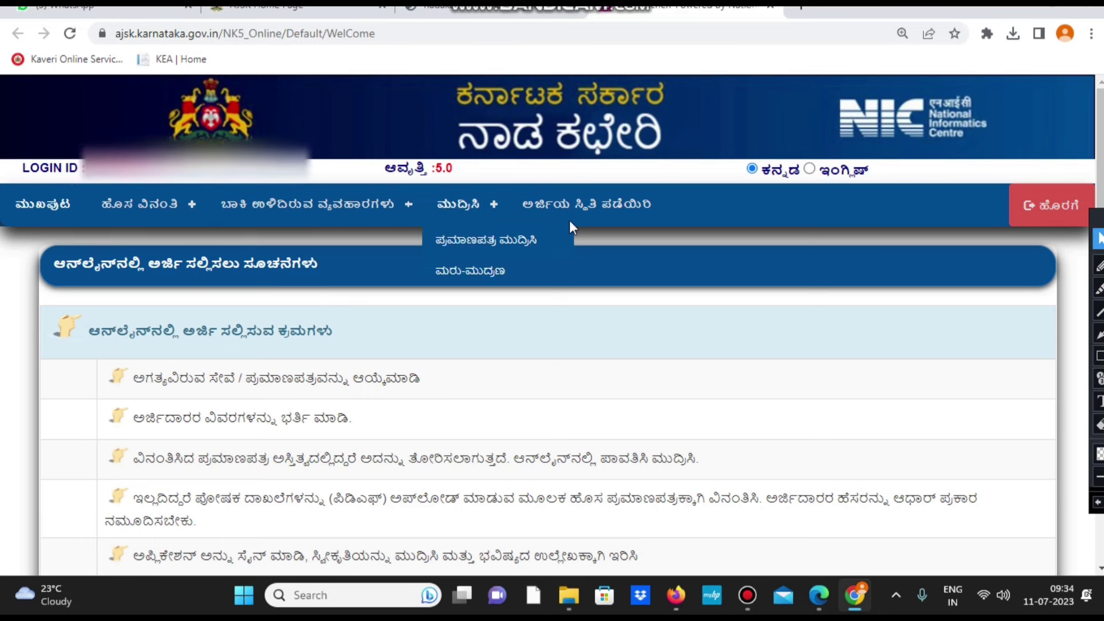
{"action": "left_click", "coordinate": [810, 170]}
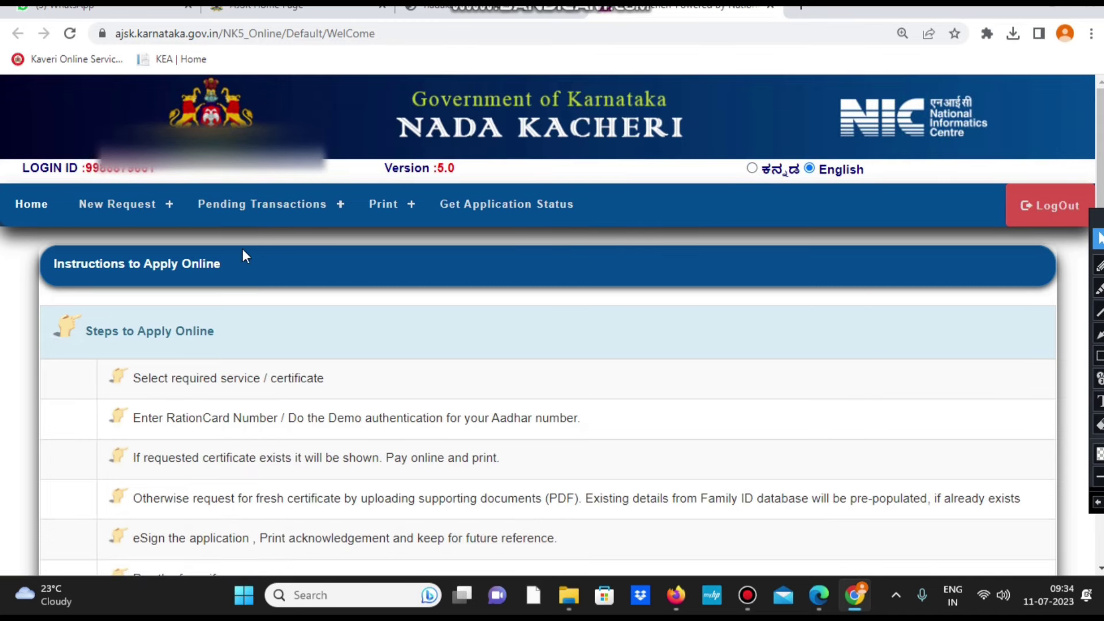
{"action": "mouse_move", "coordinate": [97, 209]}
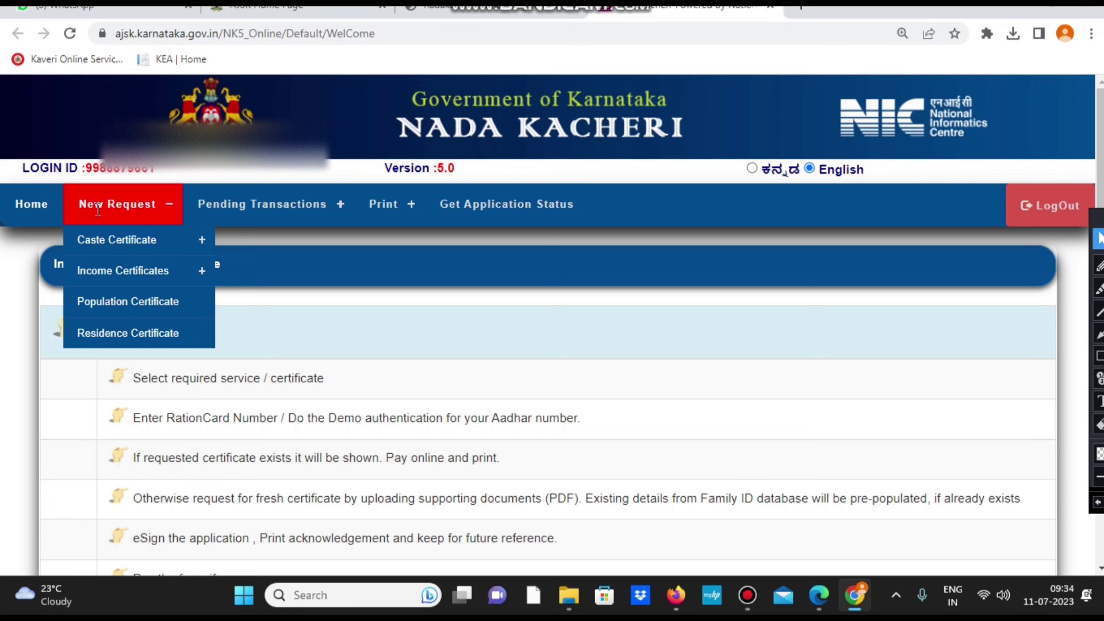
{"action": "mouse_move", "coordinate": [97, 230]}
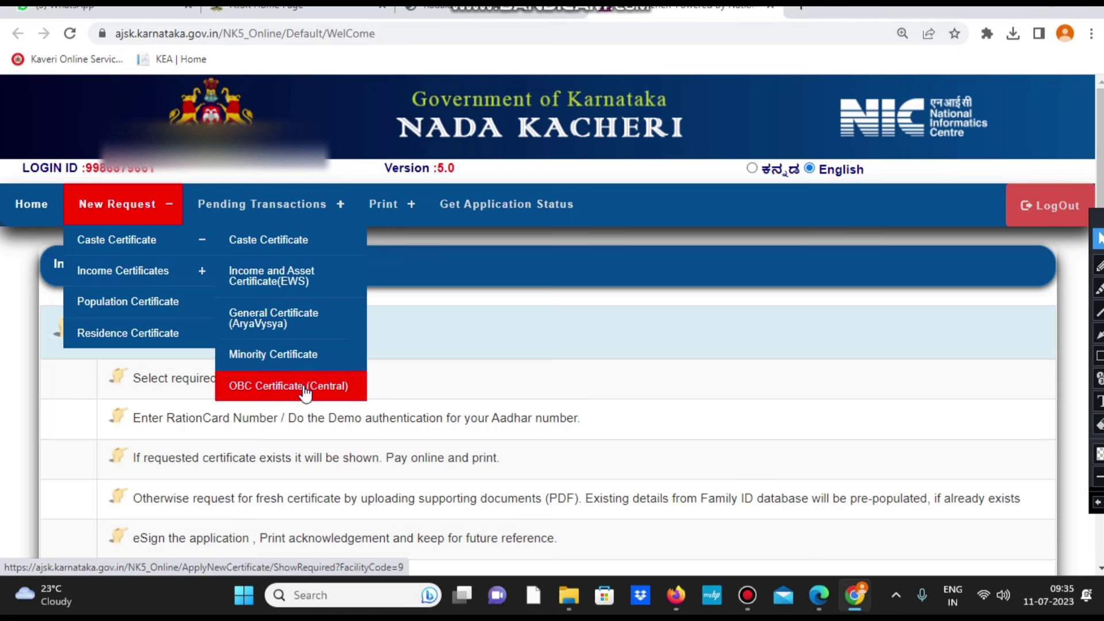
{"action": "left_click", "coordinate": [289, 241]}
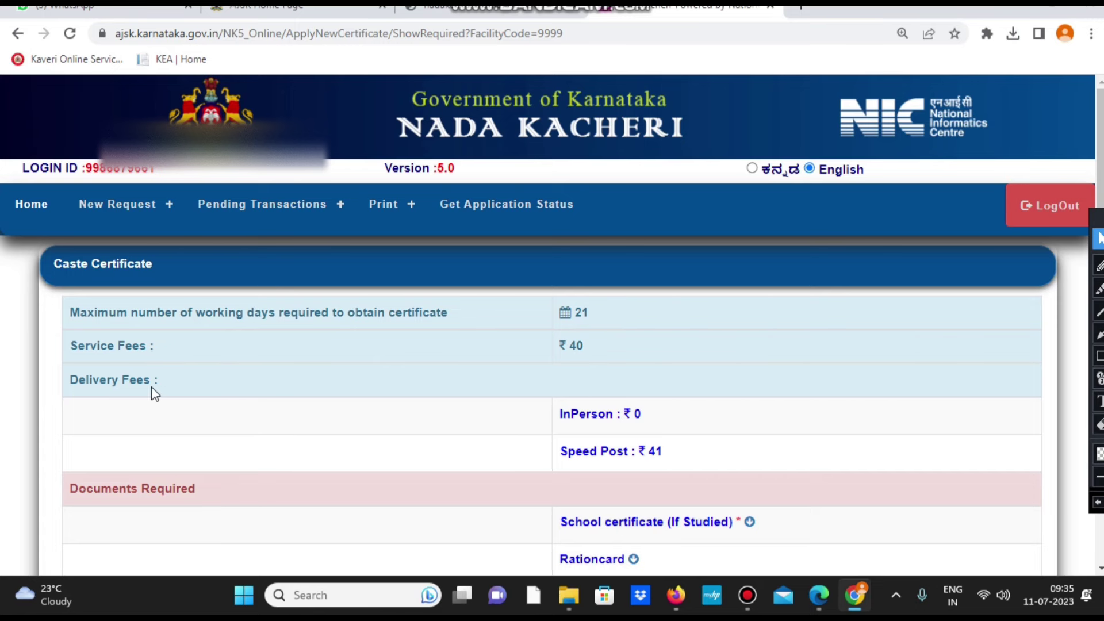
Step: Review the caste certificate's fees, required documents and upload notes, and proceed to the application
{"action": "scroll", "coordinate": [376, 390], "scroll_direction": "down", "scroll_amount": 4}
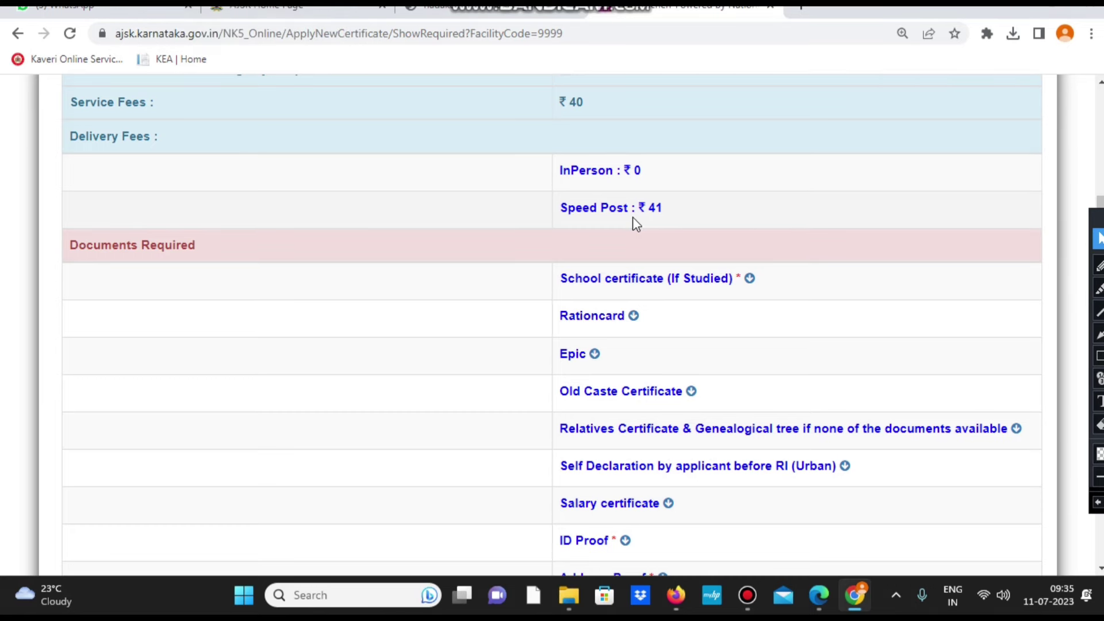
{"action": "scroll", "coordinate": [547, 226], "scroll_direction": "down", "scroll_amount": 1}
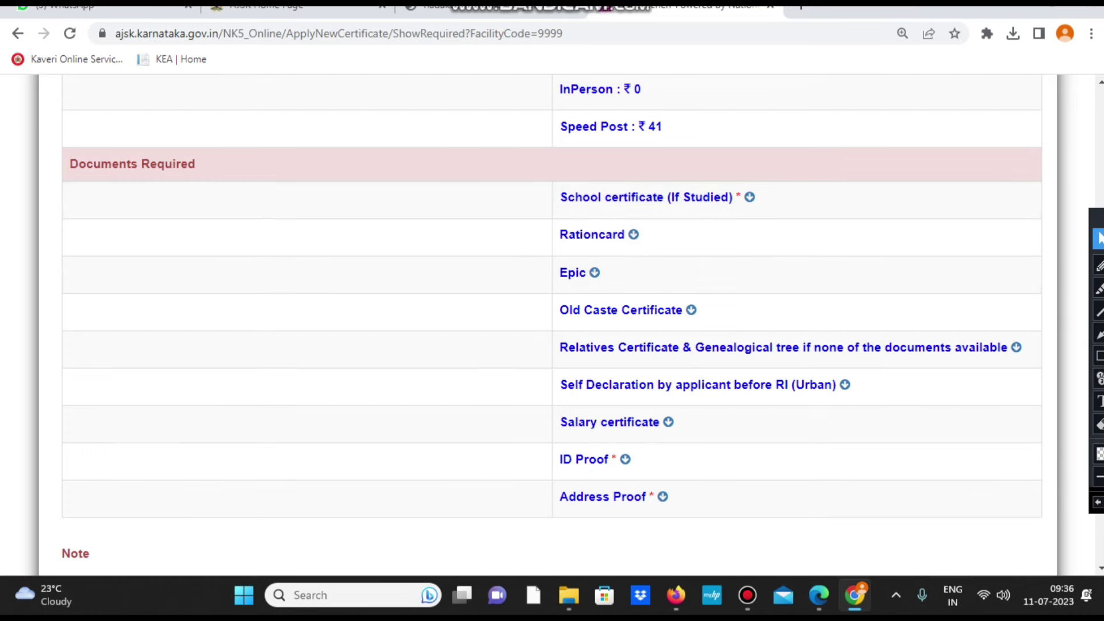
{"action": "left_click", "coordinate": [627, 8]}
{"action": "scroll", "coordinate": [622, 393], "scroll_direction": "down", "scroll_amount": 1}
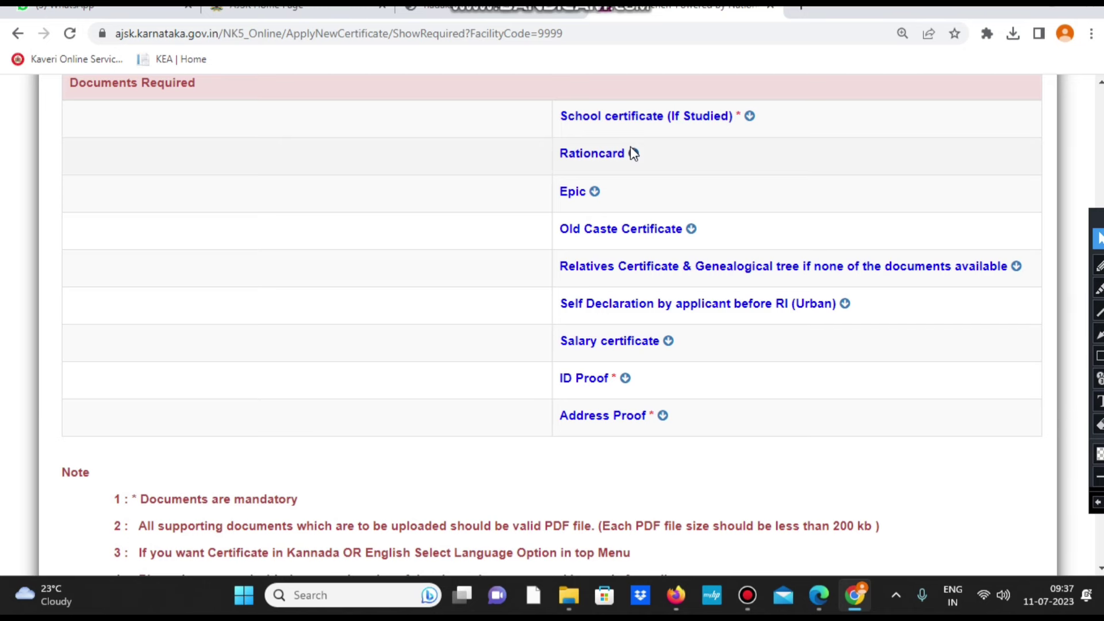
{"action": "scroll", "coordinate": [632, 199], "scroll_direction": "down", "scroll_amount": 1}
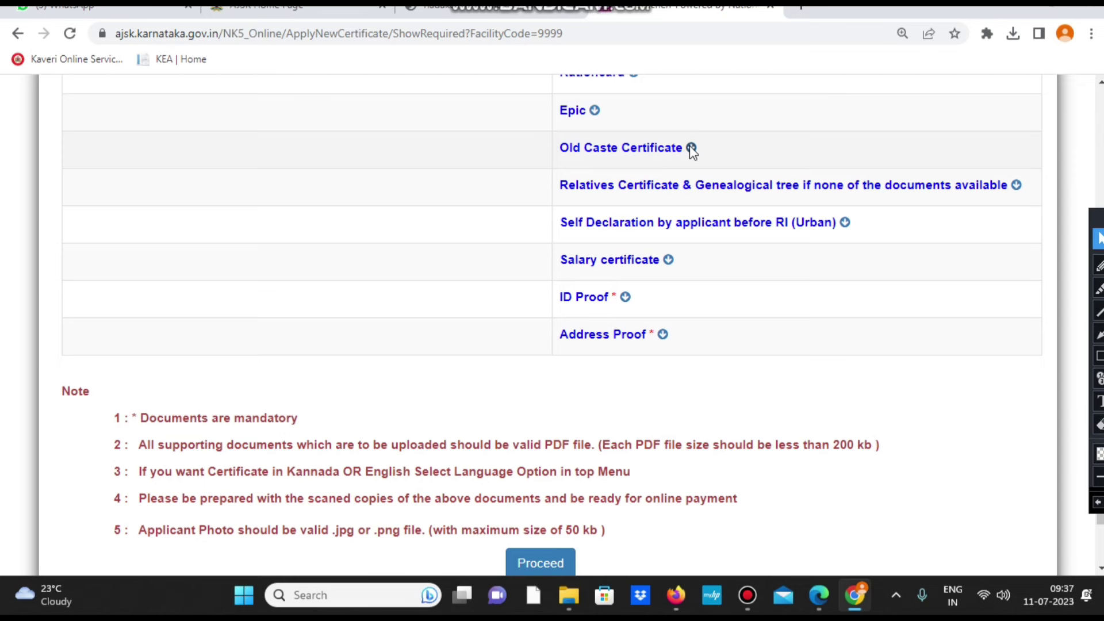
{"action": "left_click", "coordinate": [845, 224]}
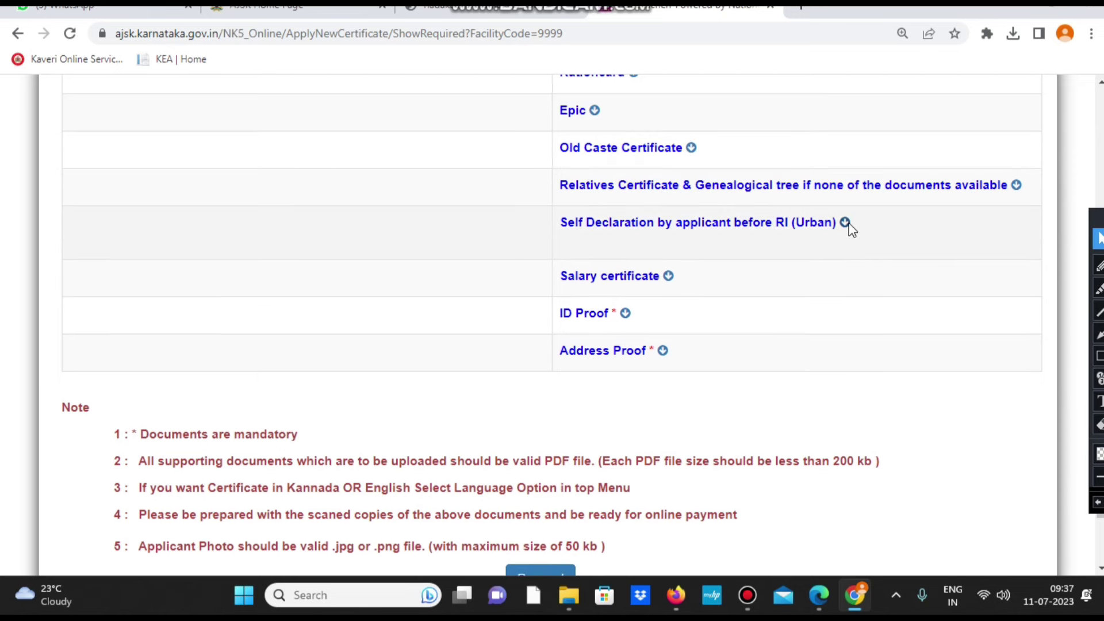
{"action": "scroll", "coordinate": [573, 233], "scroll_direction": "down", "scroll_amount": 2}
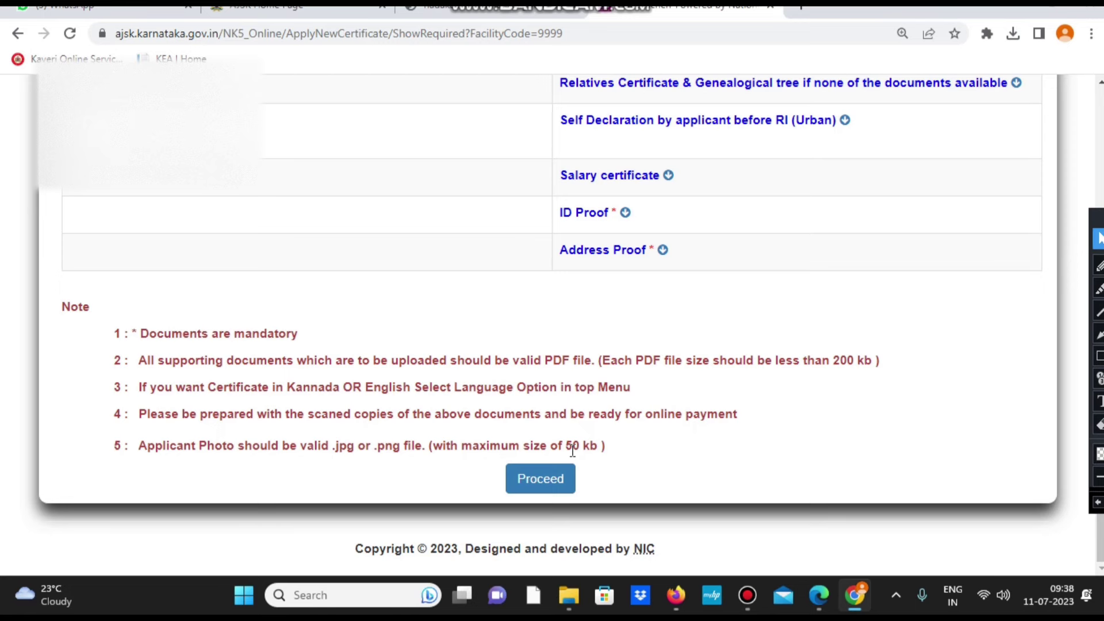
{"action": "left_click", "coordinate": [538, 480]}
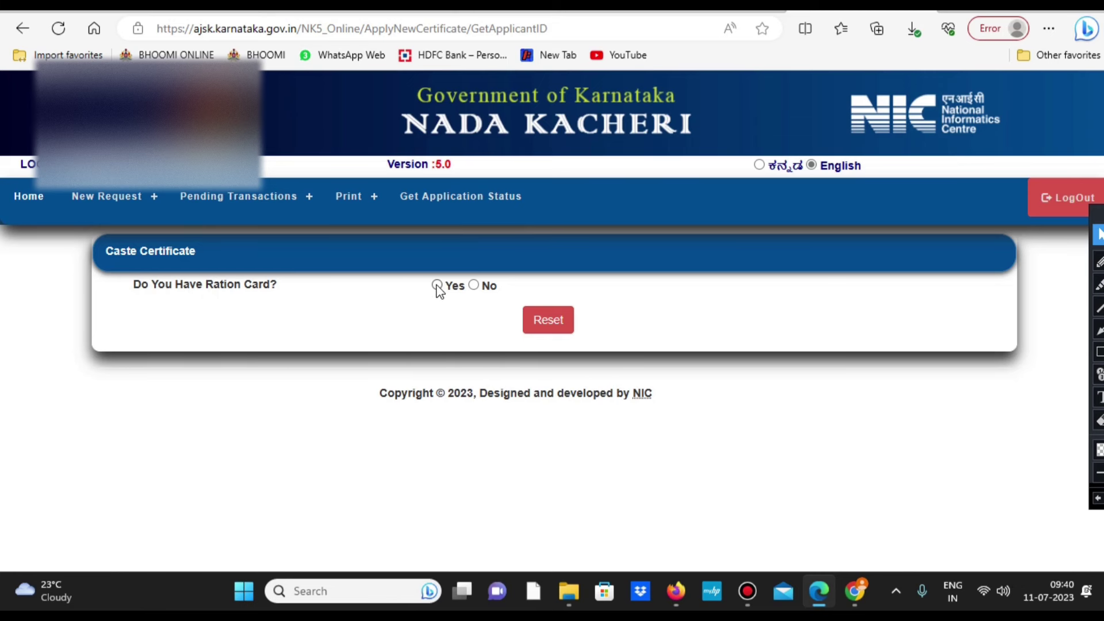
Step: Answer No to having a ration card and proceed to the Aadhaar authentication service
{"action": "left_click", "coordinate": [474, 285]}
{"action": "left_click", "coordinate": [474, 286]}
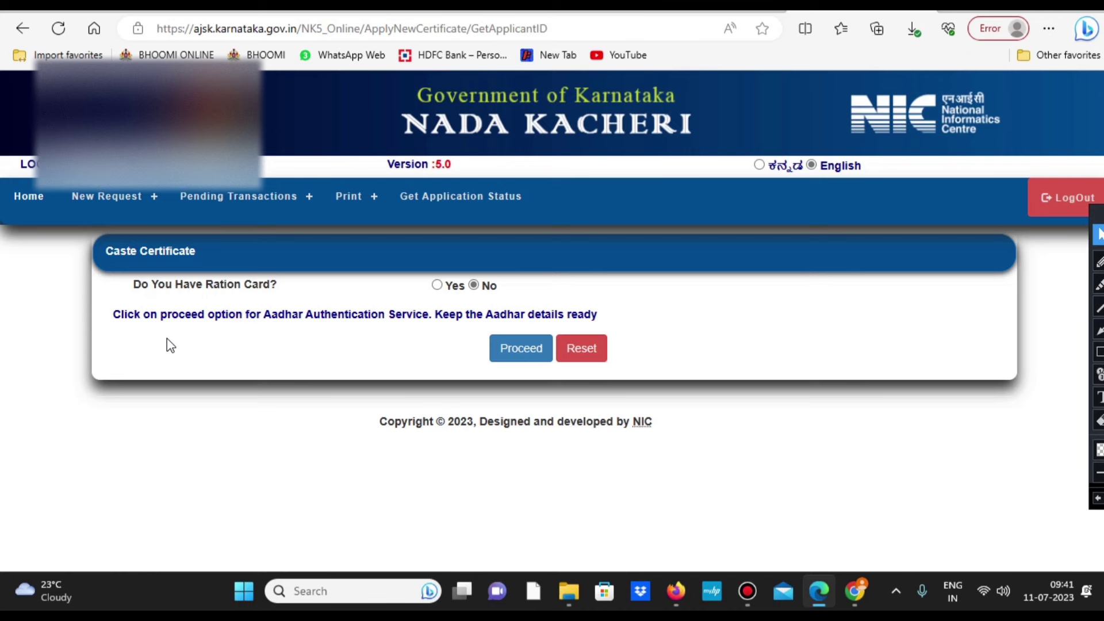
{"action": "left_click", "coordinate": [518, 358]}
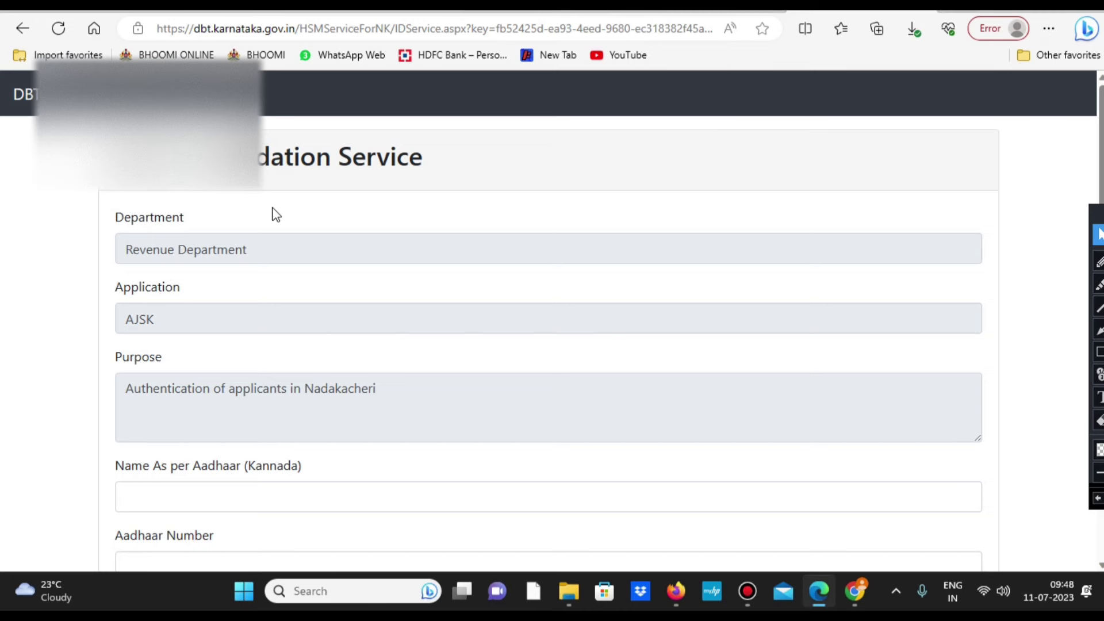
Step: Accept the Aadhaar holder's consent declaration on the authentication form
{"action": "scroll", "coordinate": [276, 214], "scroll_direction": "down", "scroll_amount": 4}
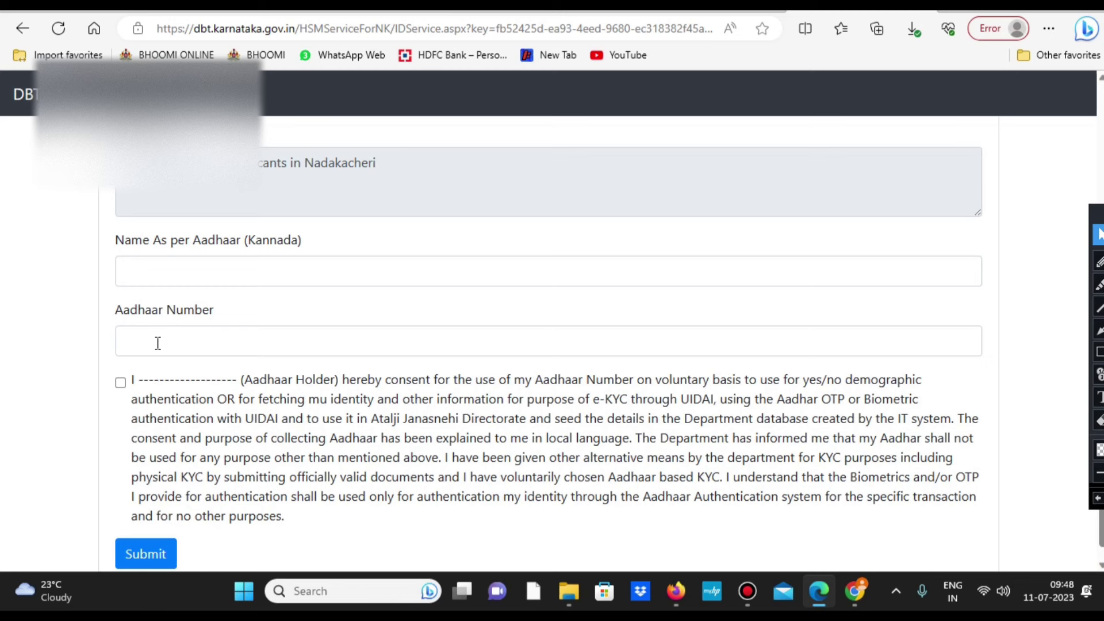
{"action": "left_click", "coordinate": [121, 383]}
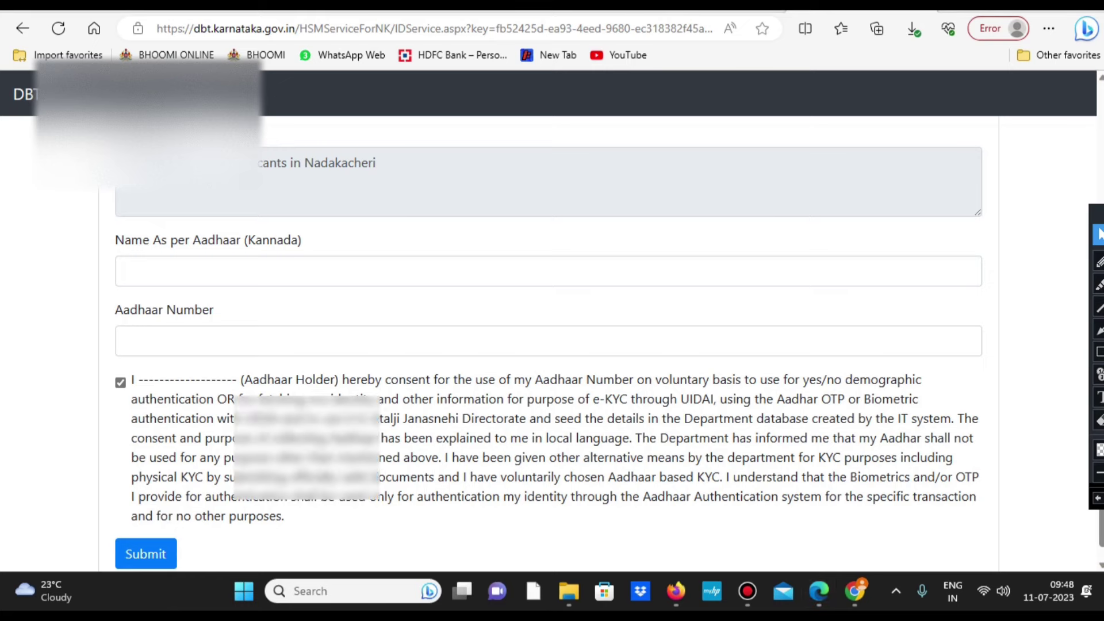
{"action": "left_click", "coordinate": [639, 5]}
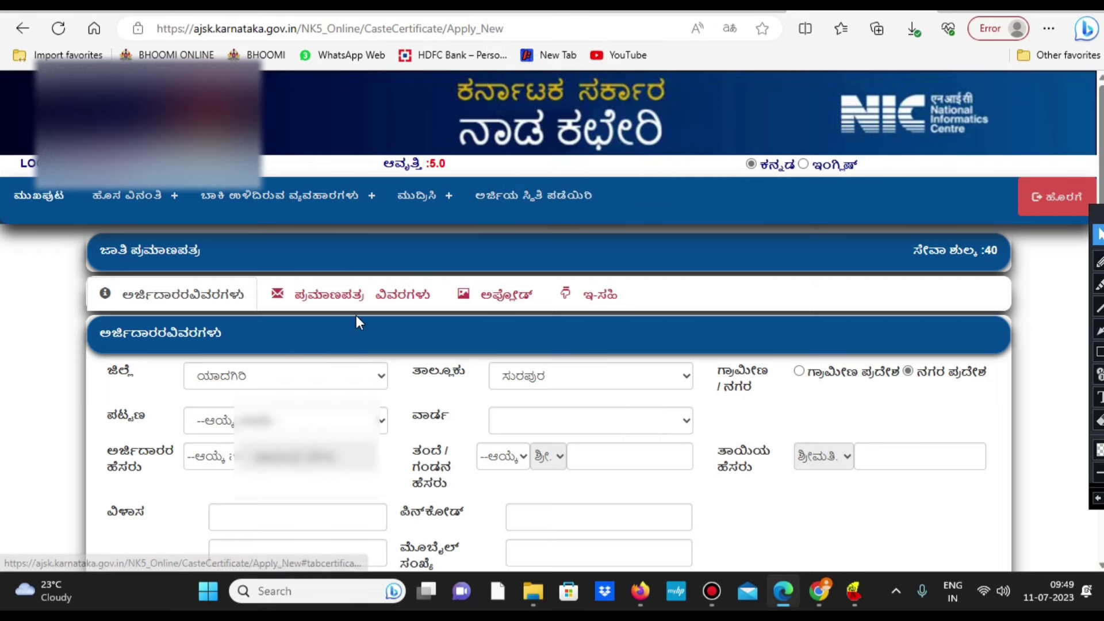
Step: Set the applicant's town to ಶೋರಾಪೂರ and the ward to ಶೆಟ್ಟಿಮೊಹಲ್ಲಾ in the applicant details
{"action": "scroll", "coordinate": [207, 271], "scroll_direction": "down", "scroll_amount": 1}
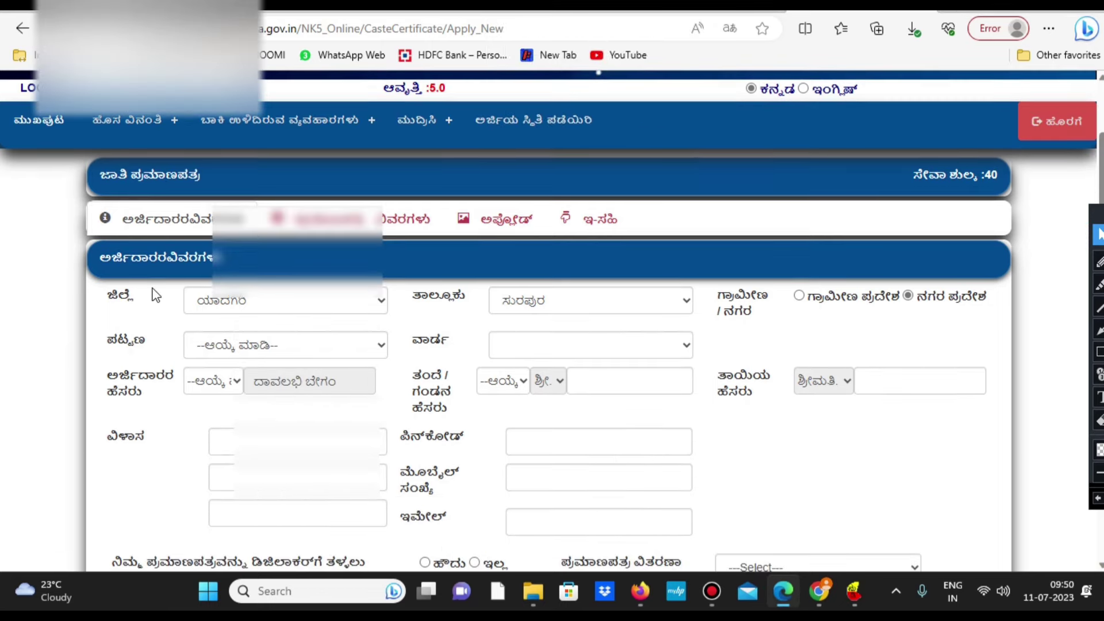
{"action": "scroll", "coordinate": [160, 259], "scroll_direction": "down", "scroll_amount": 2}
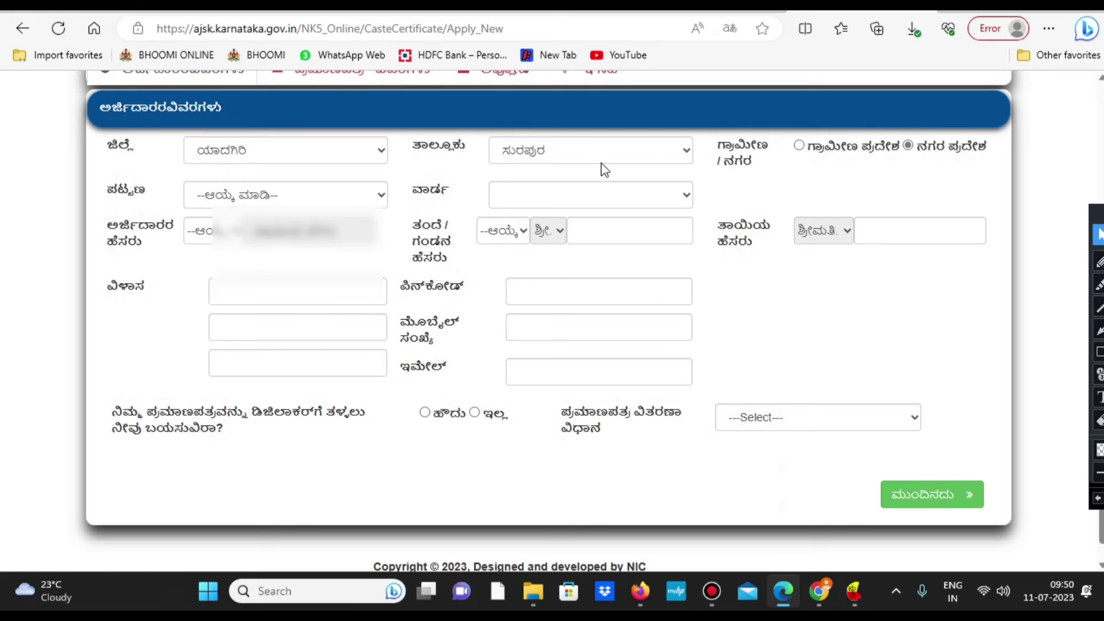
{"action": "left_click", "coordinate": [520, 161]}
{"action": "left_click", "coordinate": [552, 153]}
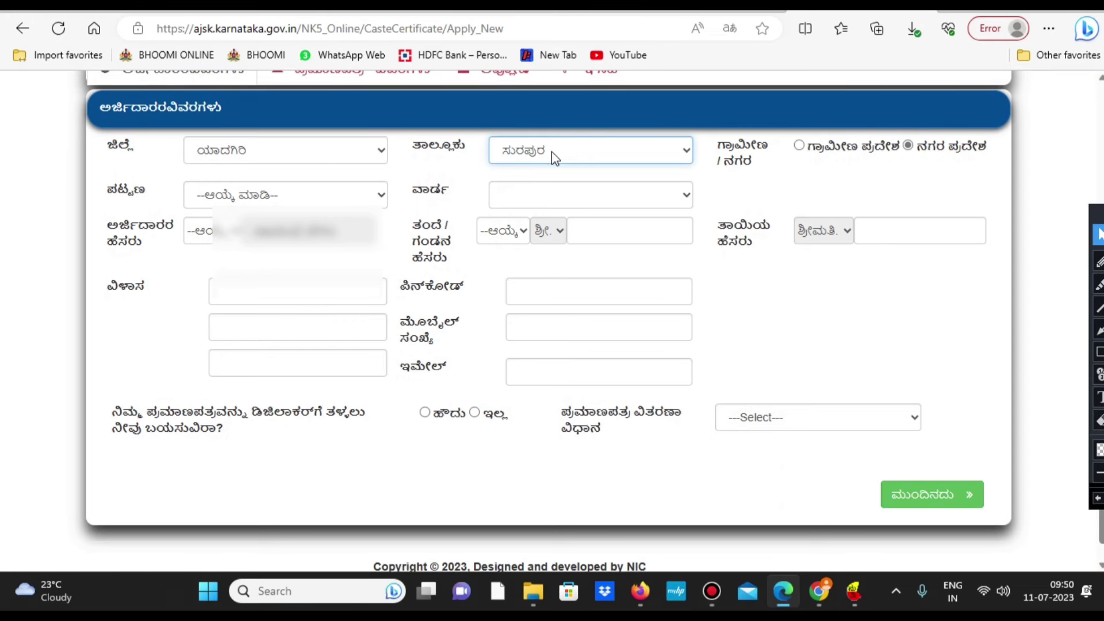
{"action": "left_click", "coordinate": [204, 196]}
{"action": "left_click", "coordinate": [242, 236]}
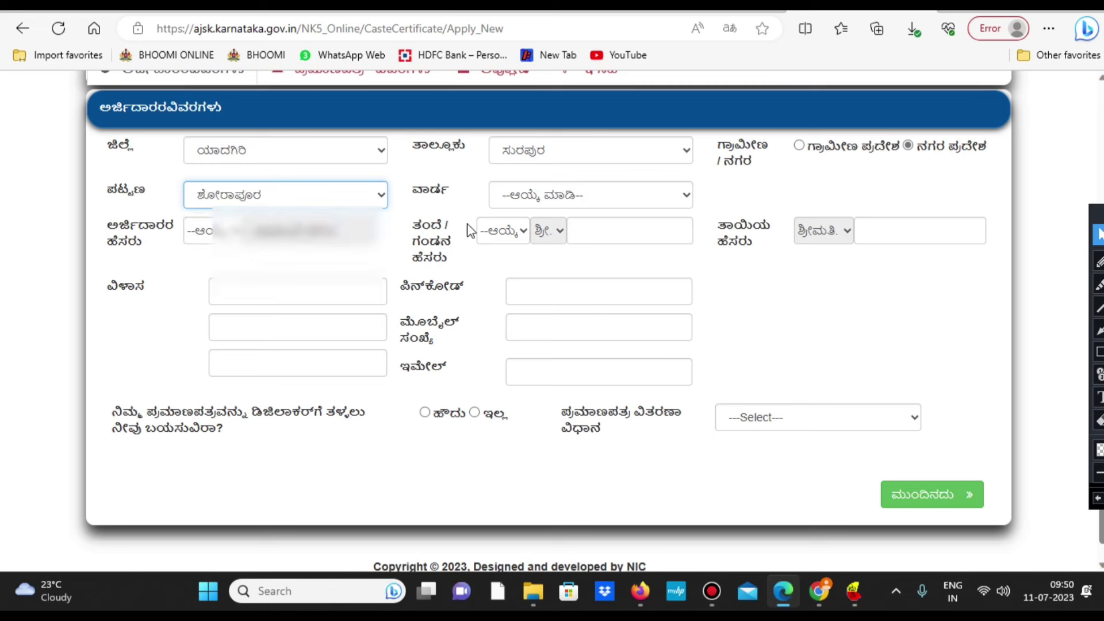
{"action": "left_click", "coordinate": [582, 196]}
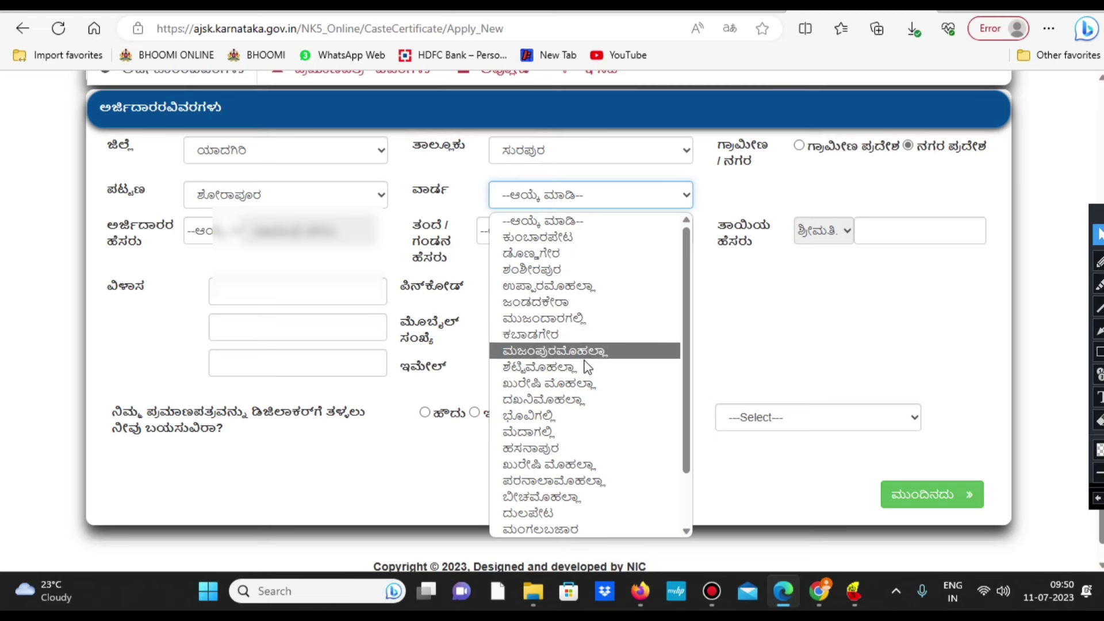
{"action": "left_click", "coordinate": [582, 367]}
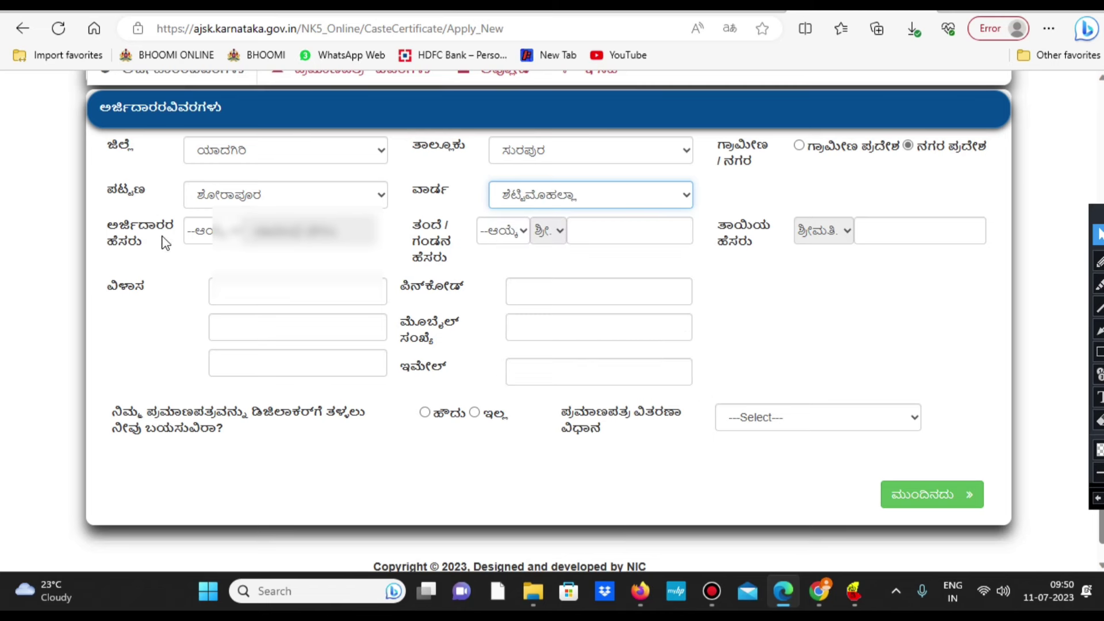
Step: Set the applicant's title to ಶ್ರೀಮತಿ and the relation before the father's or husband's name to ಕೋಂ
{"action": "left_click", "coordinate": [218, 236]}
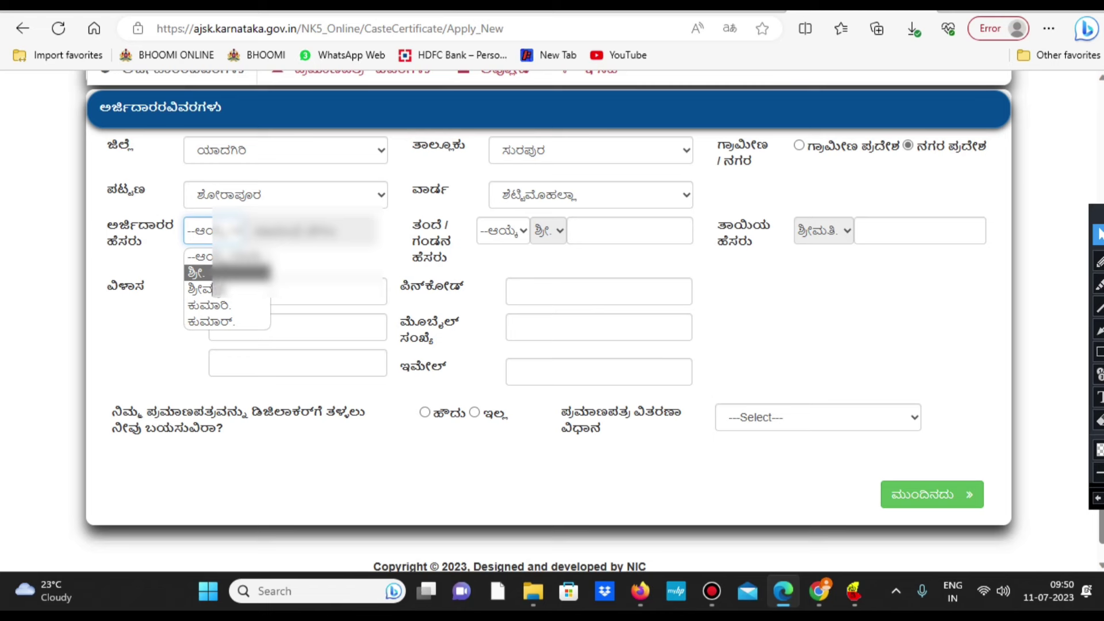
{"action": "left_click", "coordinate": [213, 293]}
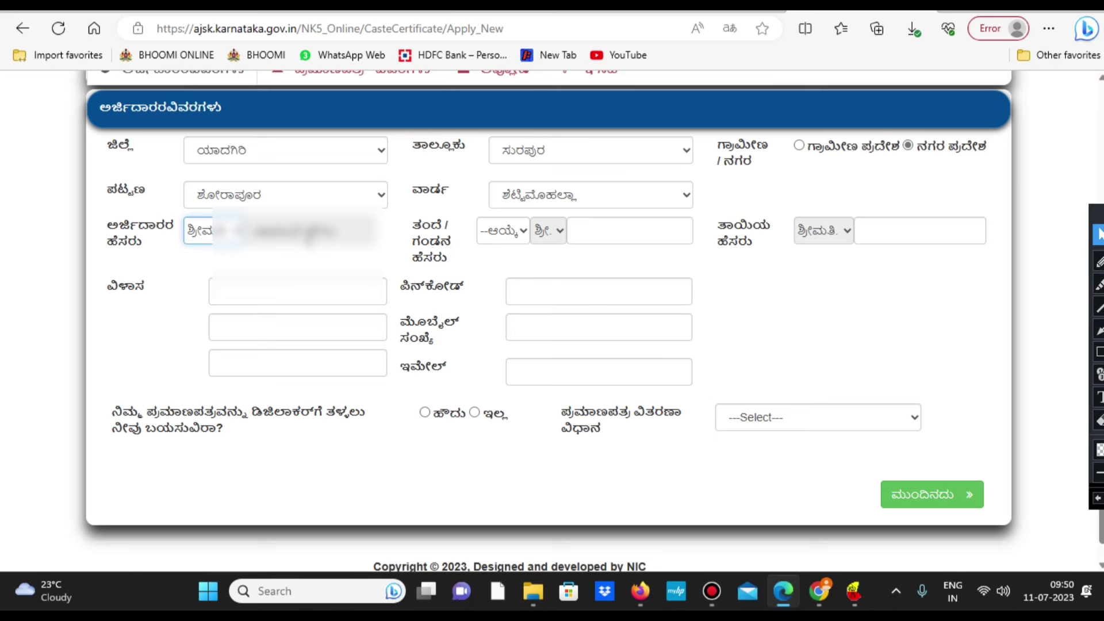
{"action": "left_click", "coordinate": [511, 232]}
{"action": "left_click", "coordinate": [511, 289]}
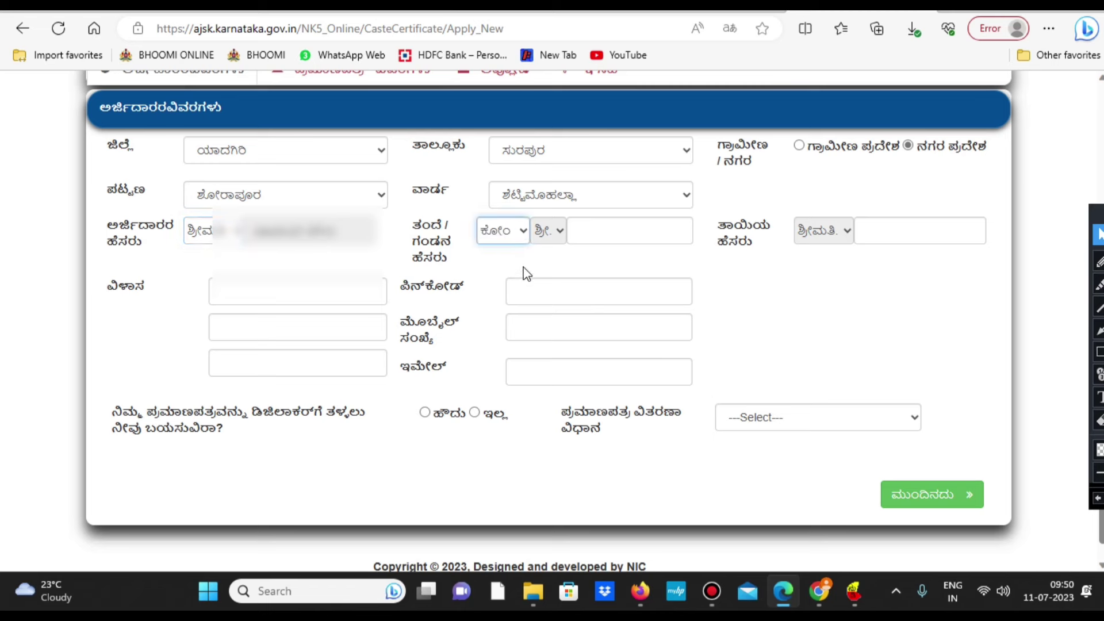
{"action": "left_click", "coordinate": [611, 230]}
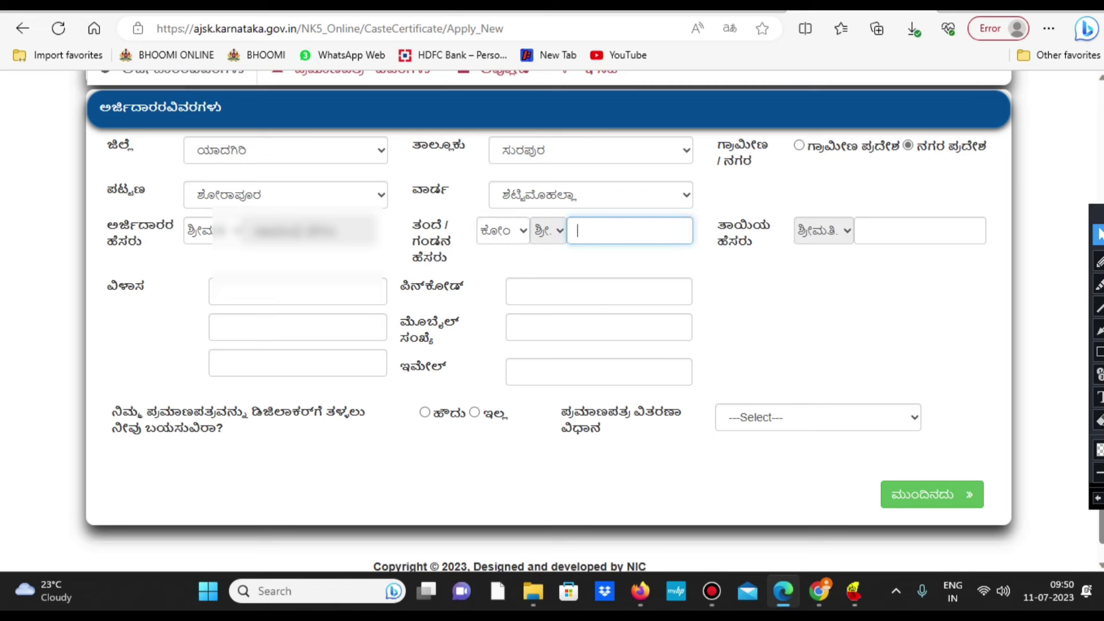
Step: Draw red arrows pointing to the father's or husband's name, the mother's name and the three address lines
{"action": "left_click", "coordinate": [1098, 331]}
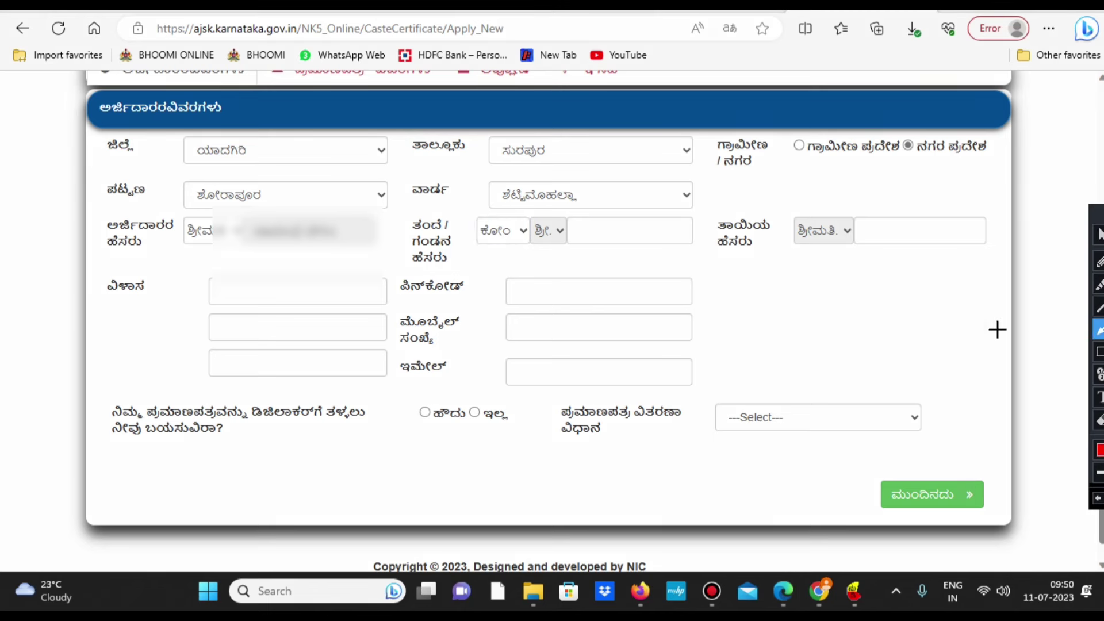
{"action": "left_click_drag", "start_coordinate": [727, 273], "coordinate": [609, 245]}
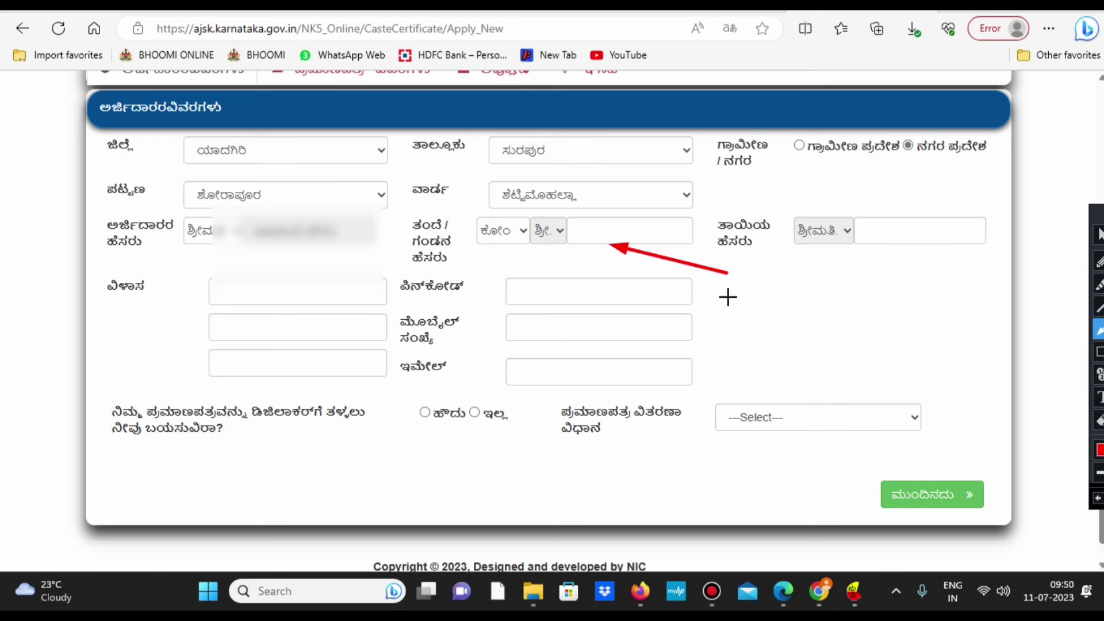
{"action": "left_click_drag", "start_coordinate": [812, 275], "coordinate": [889, 248]}
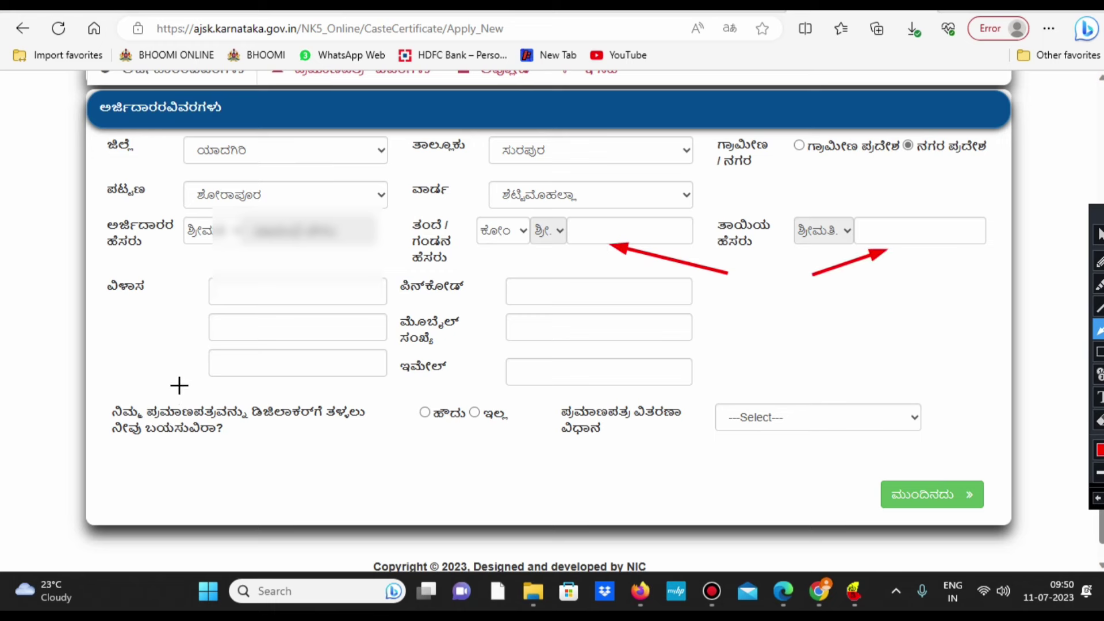
{"action": "left_click_drag", "start_coordinate": [118, 315], "coordinate": [212, 298]}
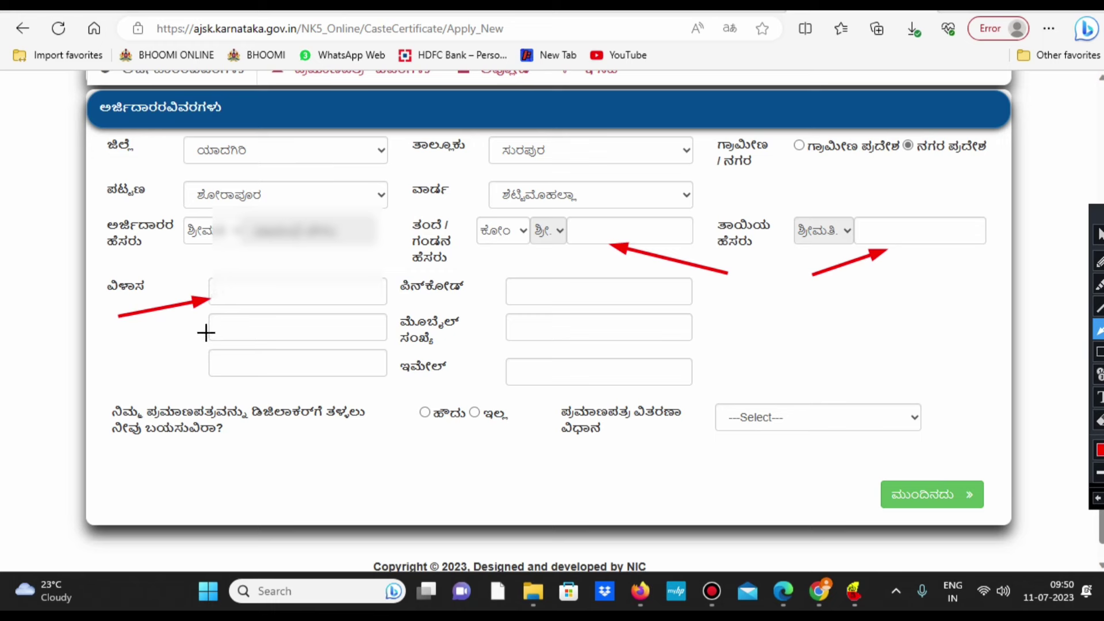
{"action": "left_click_drag", "start_coordinate": [132, 338], "coordinate": [200, 326]}
{"action": "left_click_drag", "start_coordinate": [124, 375], "coordinate": [191, 362]}
Step: Draw red arrows pointing to the PIN code, mobile number, e-mail and both DigiLocker answers
{"action": "left_click_drag", "start_coordinate": [440, 297], "coordinate": [499, 295]}
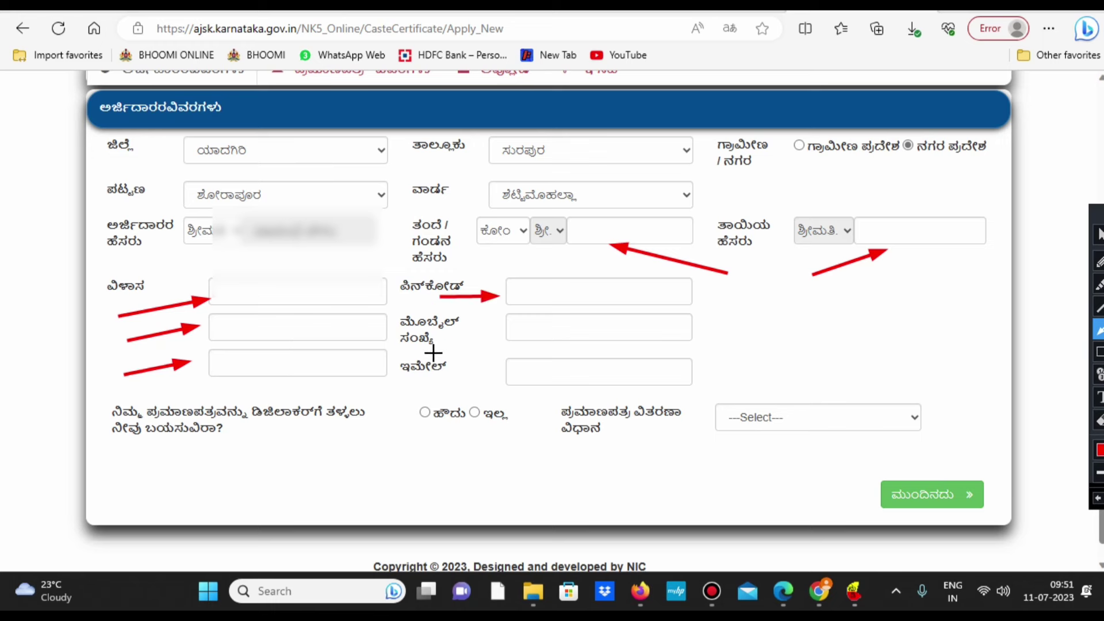
{"action": "left_click_drag", "start_coordinate": [430, 350], "coordinate": [505, 336]}
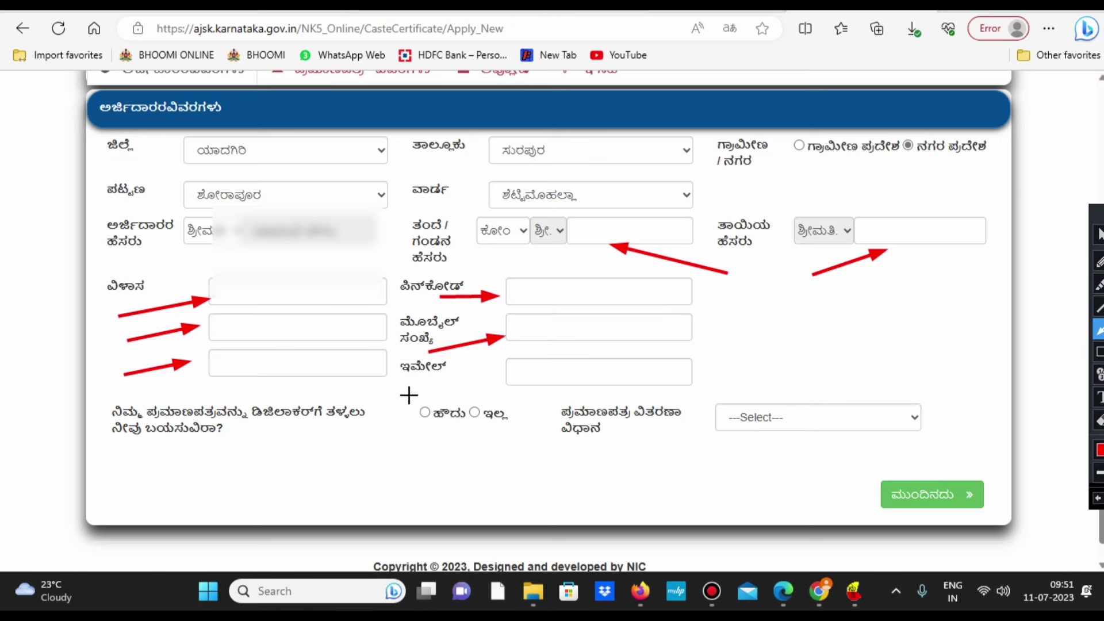
{"action": "left_click_drag", "start_coordinate": [407, 387], "coordinate": [499, 377]}
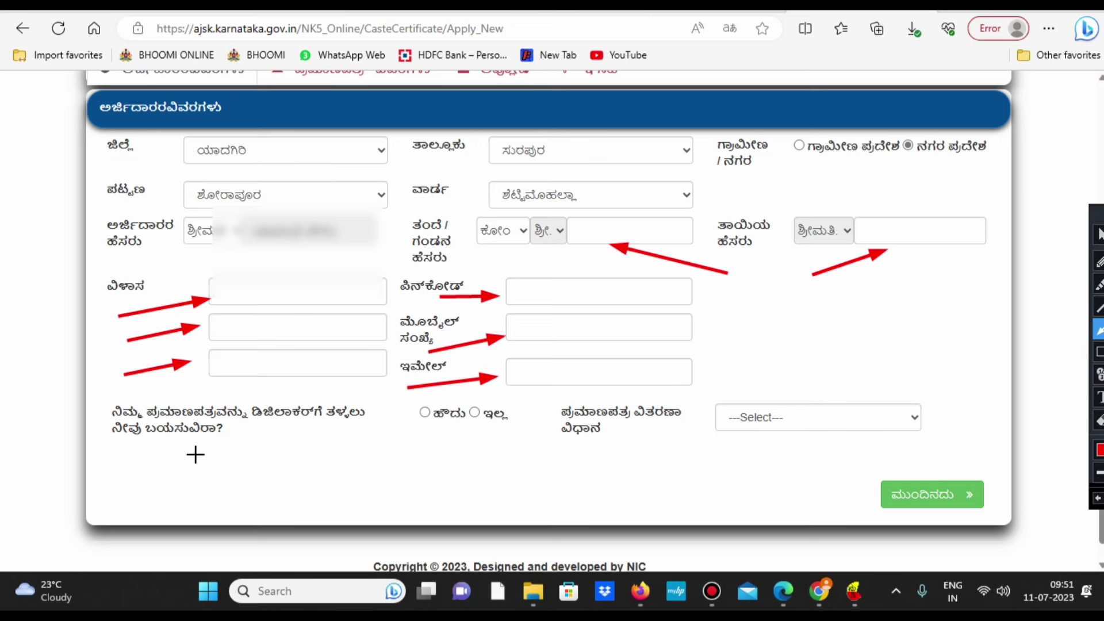
{"action": "left_click_drag", "start_coordinate": [381, 432], "coordinate": [414, 418]}
{"action": "left_click_drag", "start_coordinate": [420, 471], "coordinate": [470, 423]}
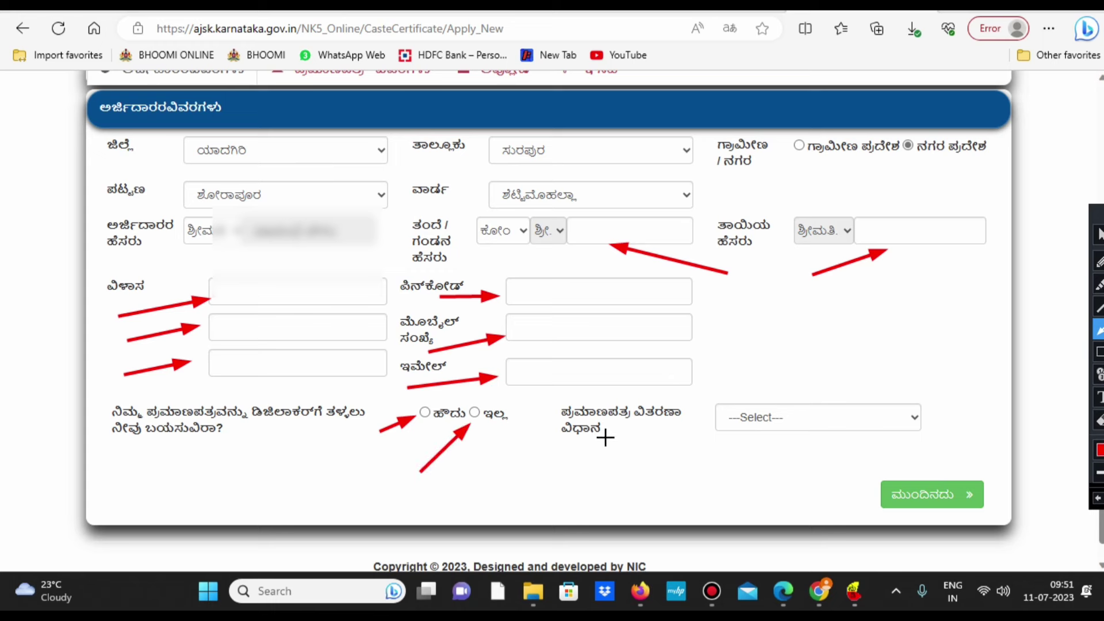
{"action": "left_click", "coordinate": [1099, 234]}
Step: Choose InPerson as the certificate delivery method, trying Speed Post as an alternative, and proceed to the certificate details
{"action": "left_click", "coordinate": [917, 418]}
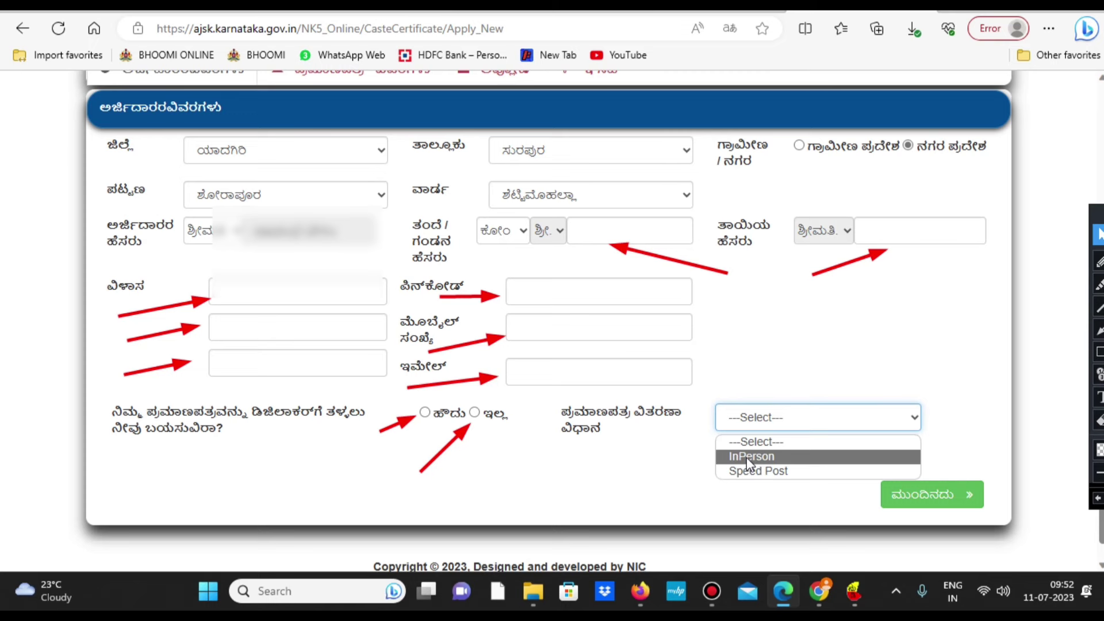
{"action": "left_click", "coordinate": [746, 457]}
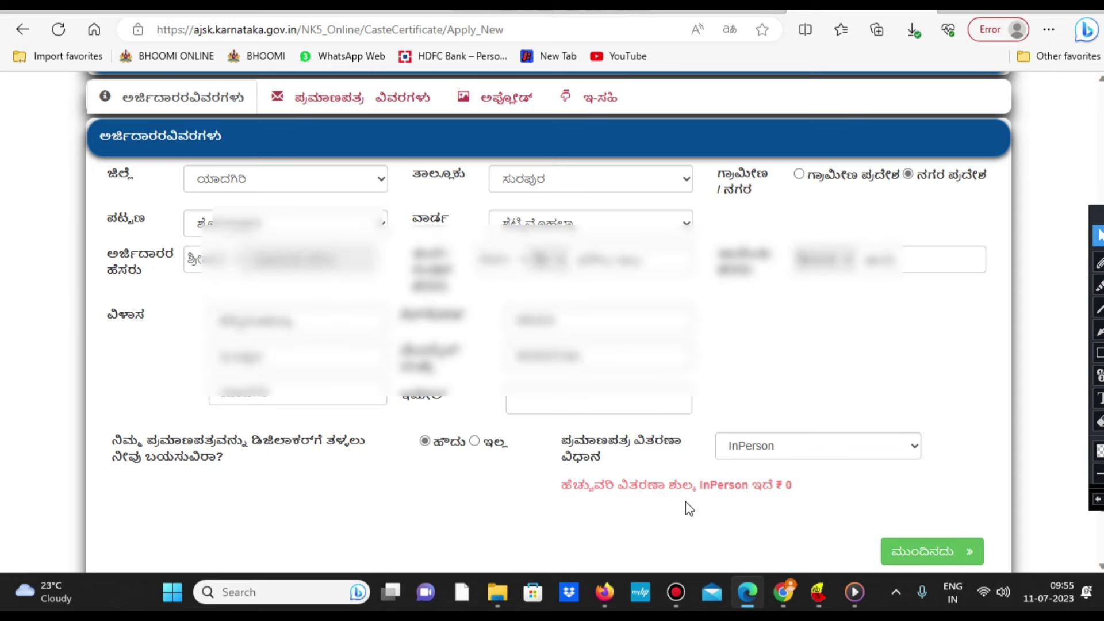
{"action": "left_click", "coordinate": [771, 448]}
{"action": "left_click", "coordinate": [759, 499]}
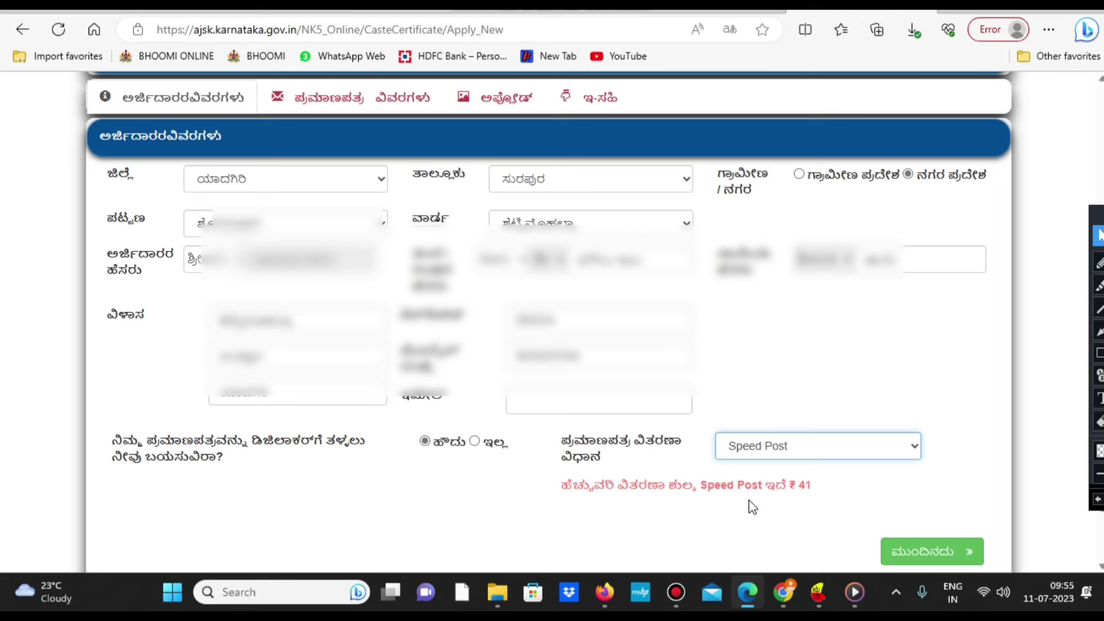
{"action": "left_click", "coordinate": [771, 452]}
{"action": "left_click", "coordinate": [774, 484]}
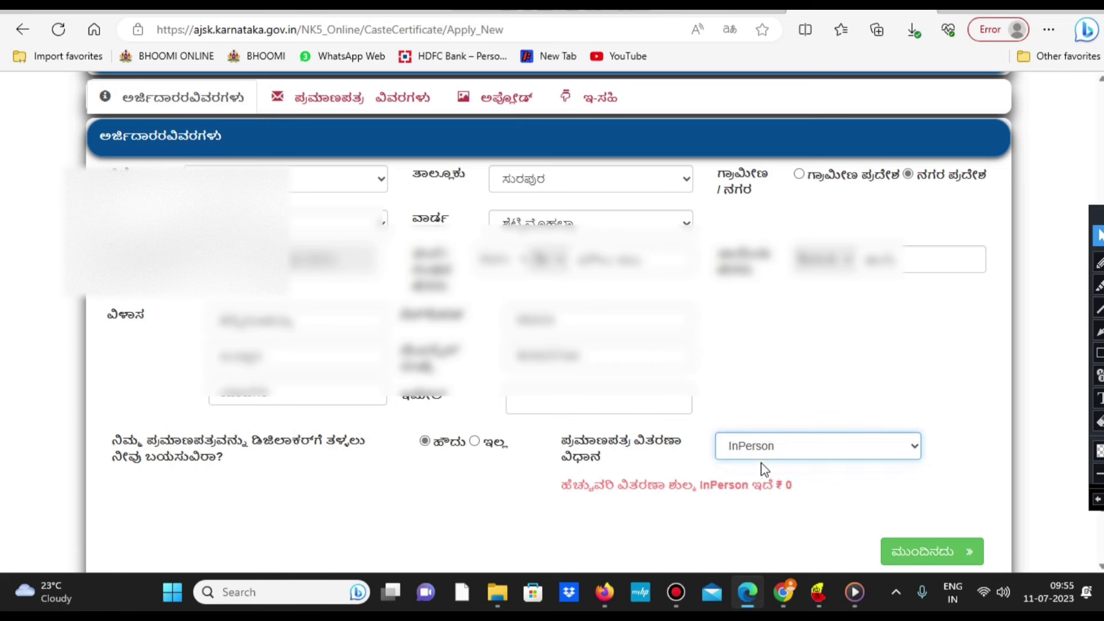
{"action": "scroll", "coordinate": [869, 483], "scroll_direction": "down", "scroll_amount": 2}
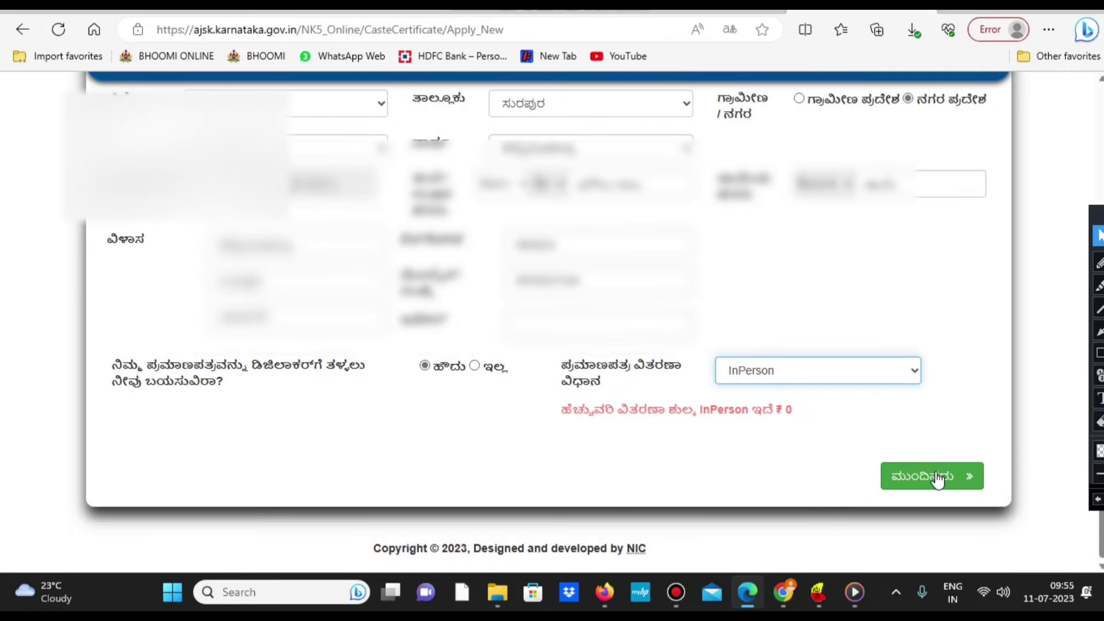
{"action": "left_click", "coordinate": [915, 485]}
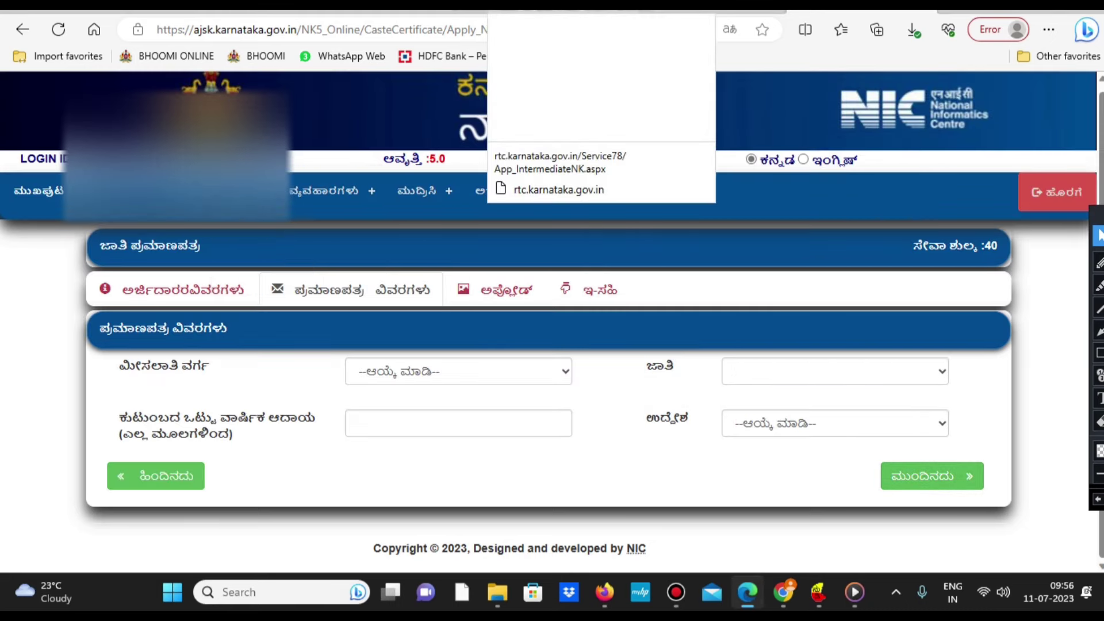
Step: Set the reservation category to ಪ್ರವರ್ಗ II (ಬಿ) and the family's total annual income to 15000
{"action": "left_click", "coordinate": [107, 371]}
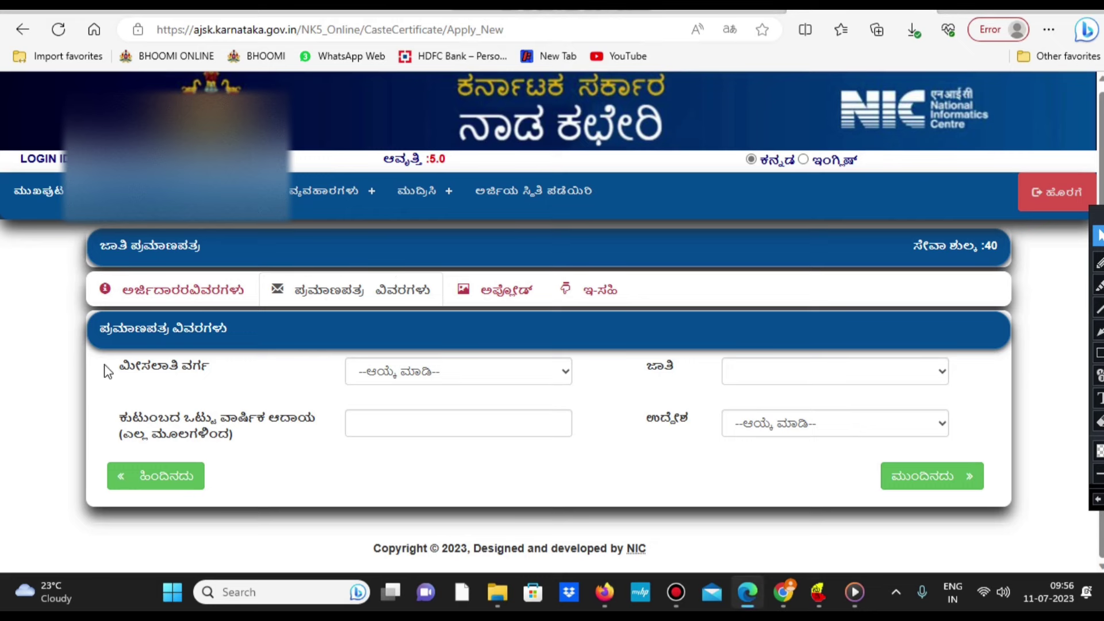
{"action": "left_click", "coordinate": [402, 373]}
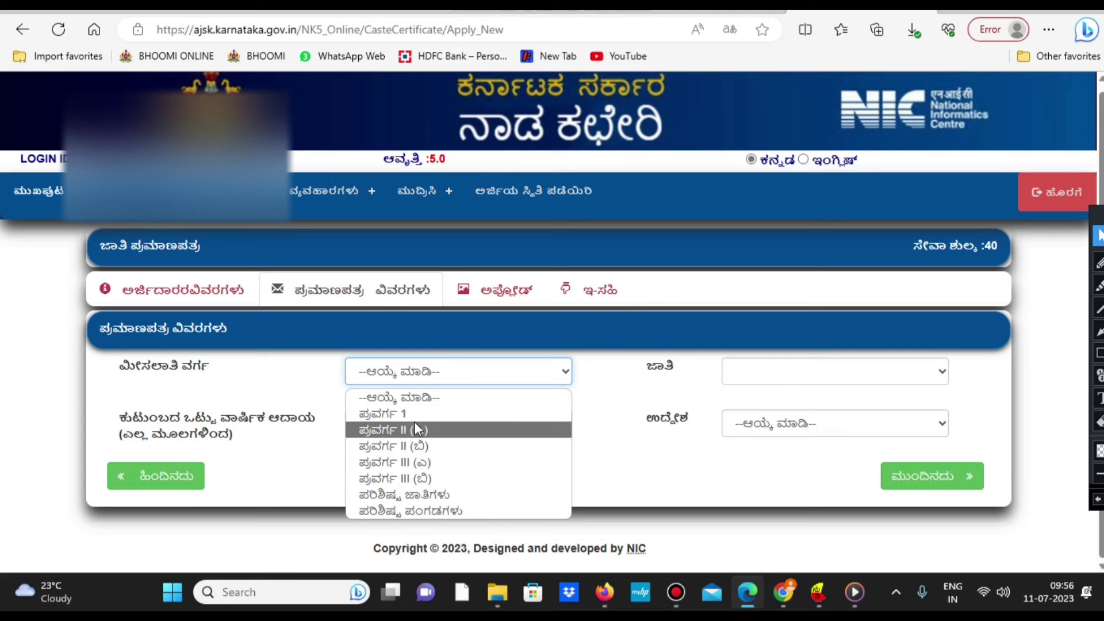
{"action": "left_click", "coordinate": [414, 446]}
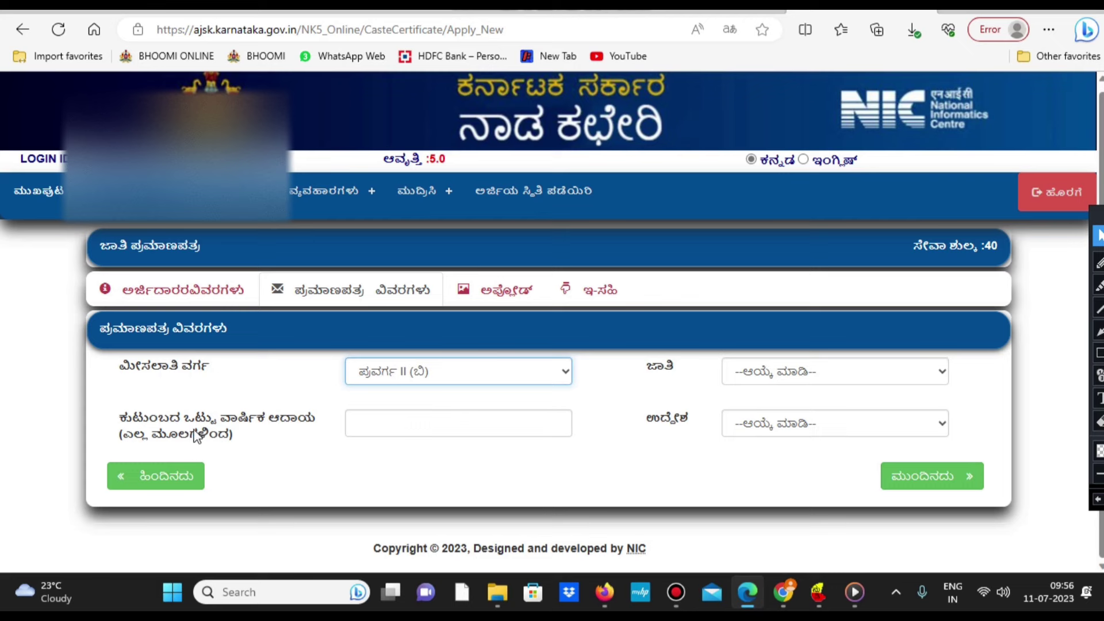
{"action": "left_click", "coordinate": [435, 426]}
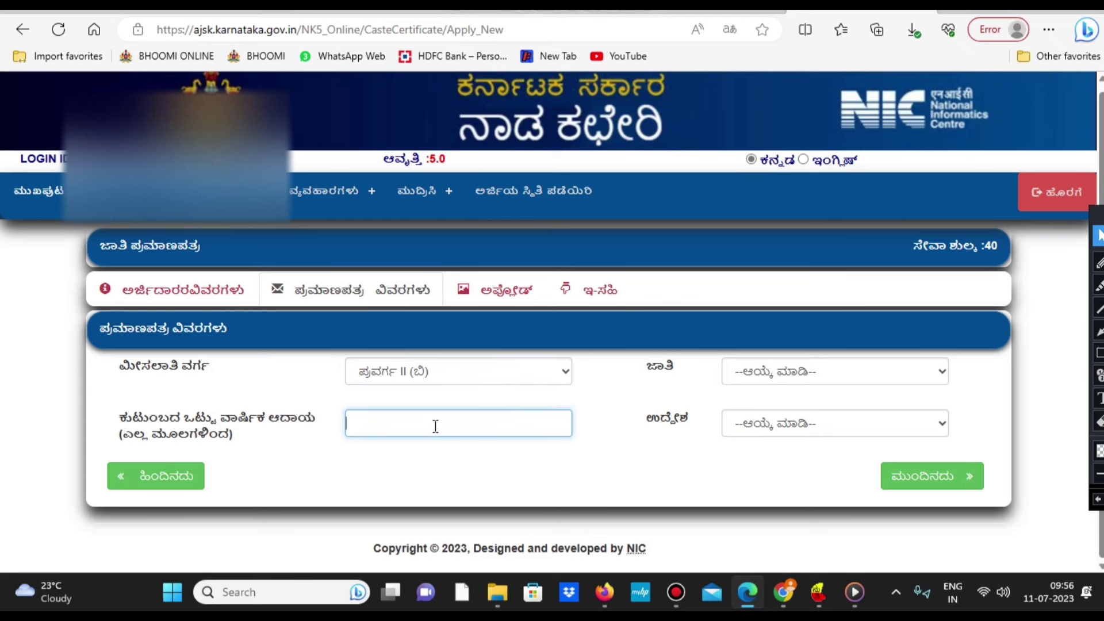
{"action": "type", "text": "15000"}
Step: Set the certificate's purpose to ಇತರೆ and proceed to the photo and document uploads
{"action": "left_click", "coordinate": [653, 435]}
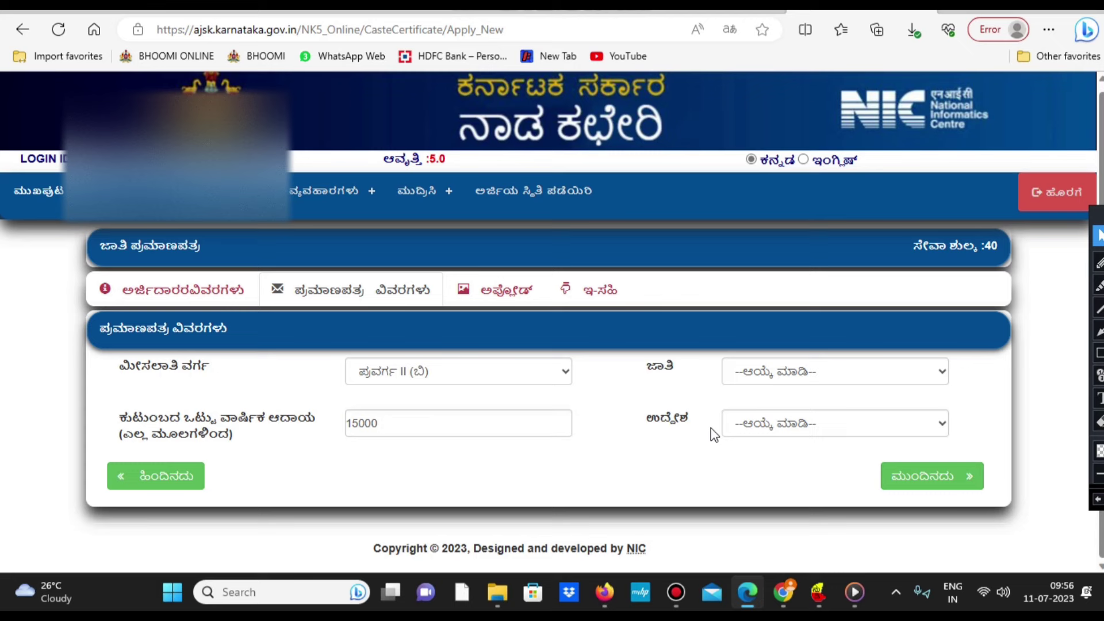
{"action": "left_click", "coordinate": [846, 432]}
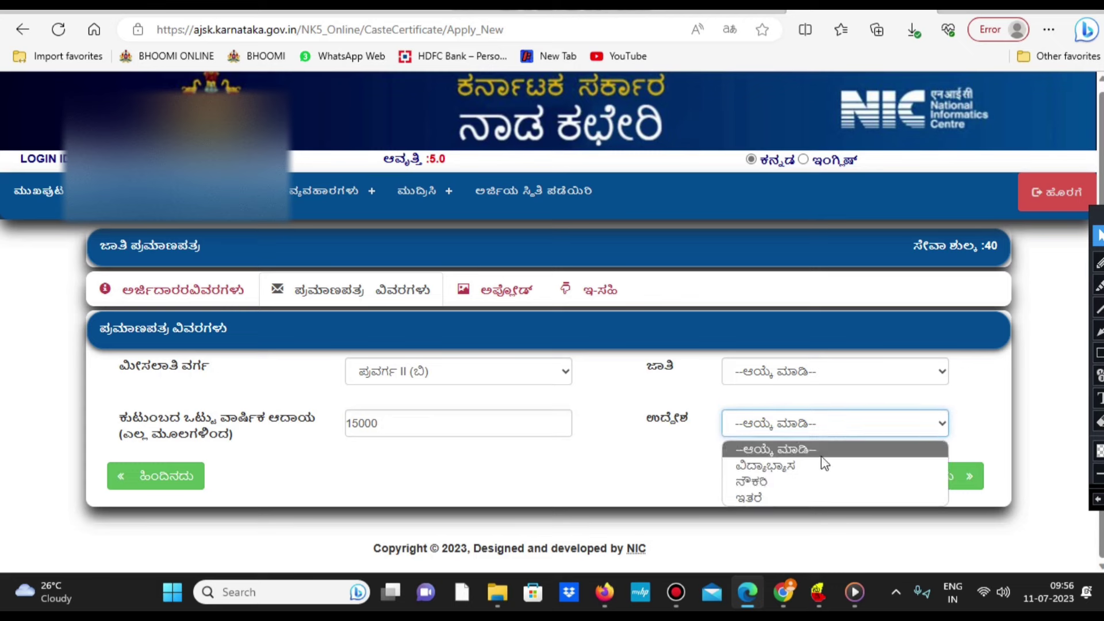
{"action": "left_click", "coordinate": [762, 498]}
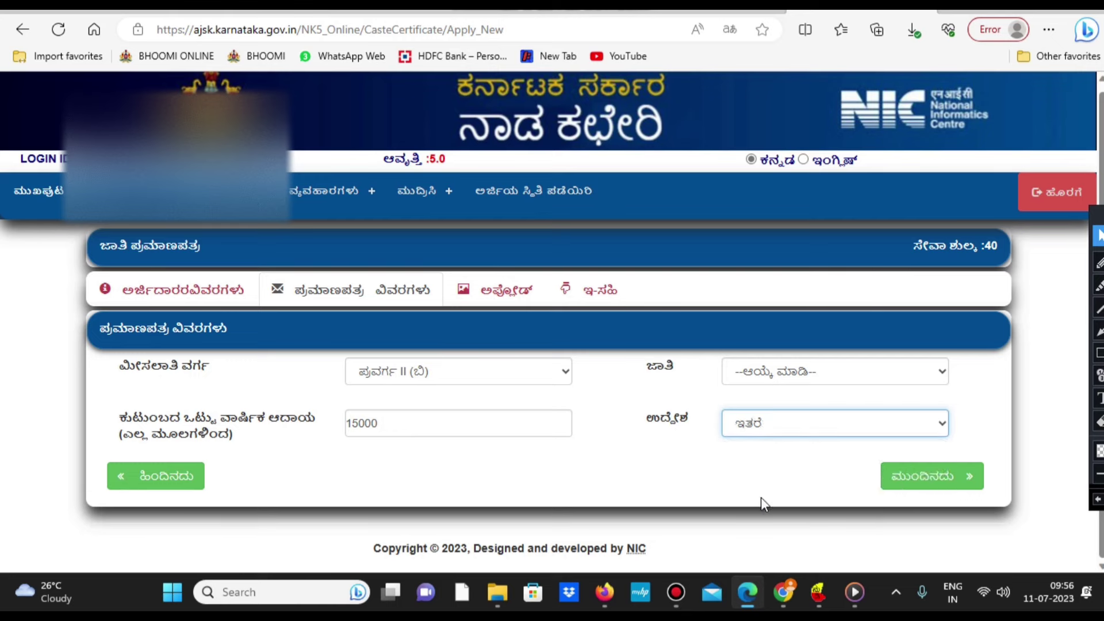
{"action": "left_click", "coordinate": [948, 485]}
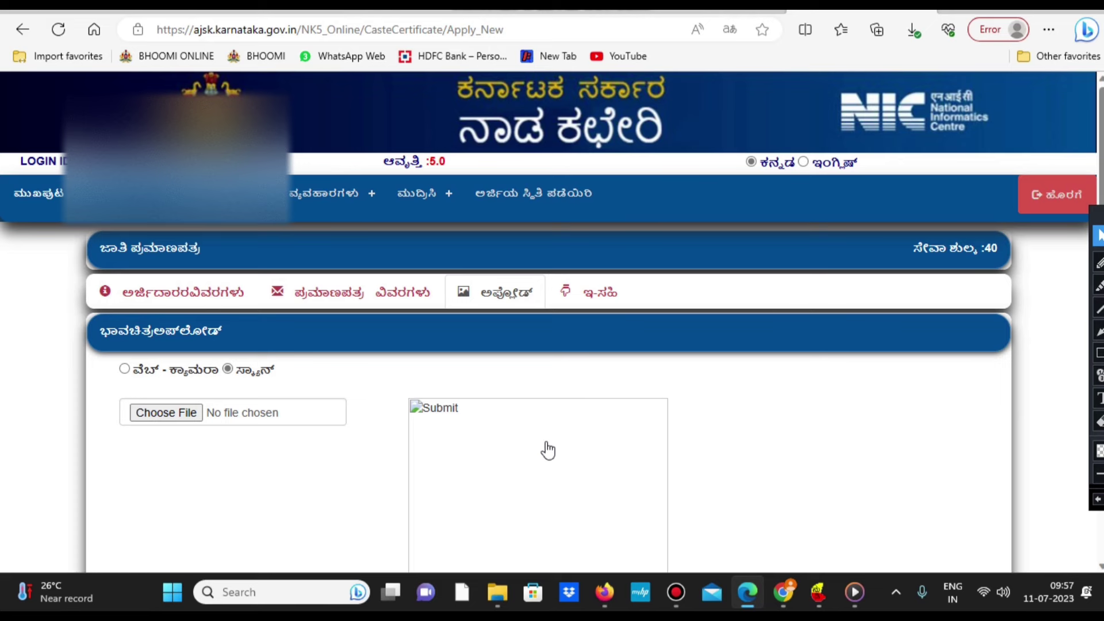
Step: Choose the web camera as the source of the applicant's photo
{"action": "scroll", "coordinate": [547, 450], "scroll_direction": "down", "scroll_amount": 1}
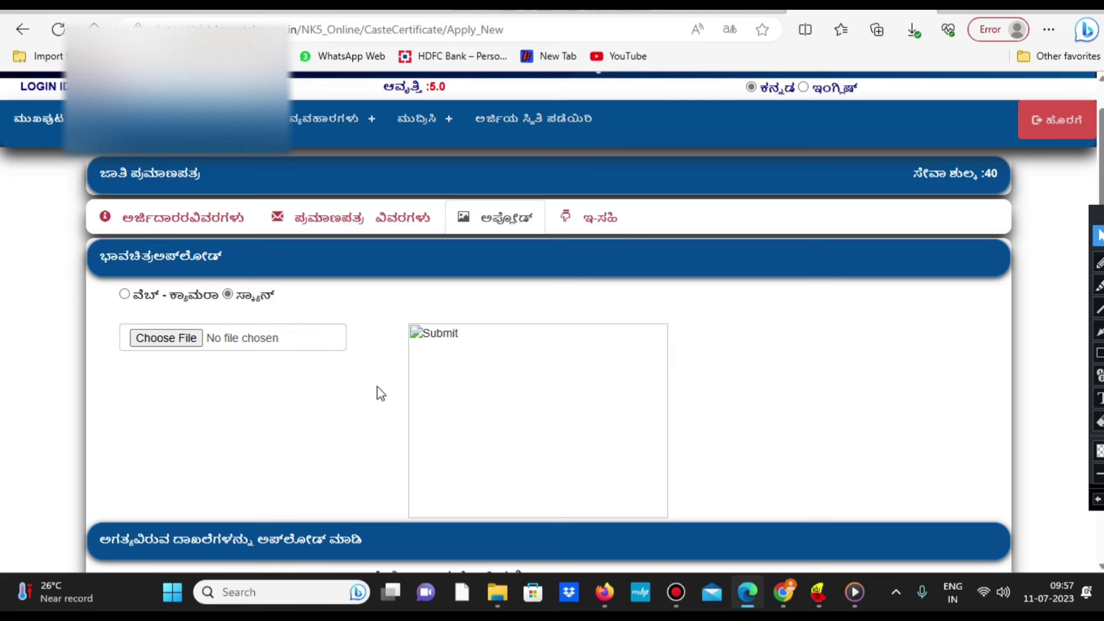
{"action": "scroll", "coordinate": [311, 388], "scroll_direction": "down", "scroll_amount": 1}
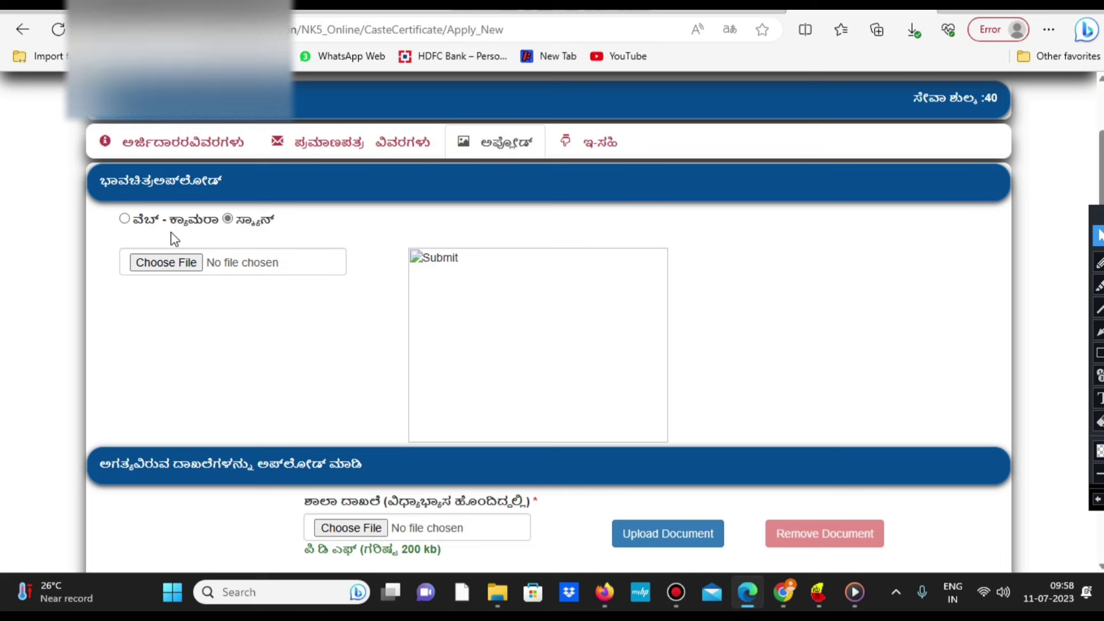
{"action": "left_click", "coordinate": [124, 220]}
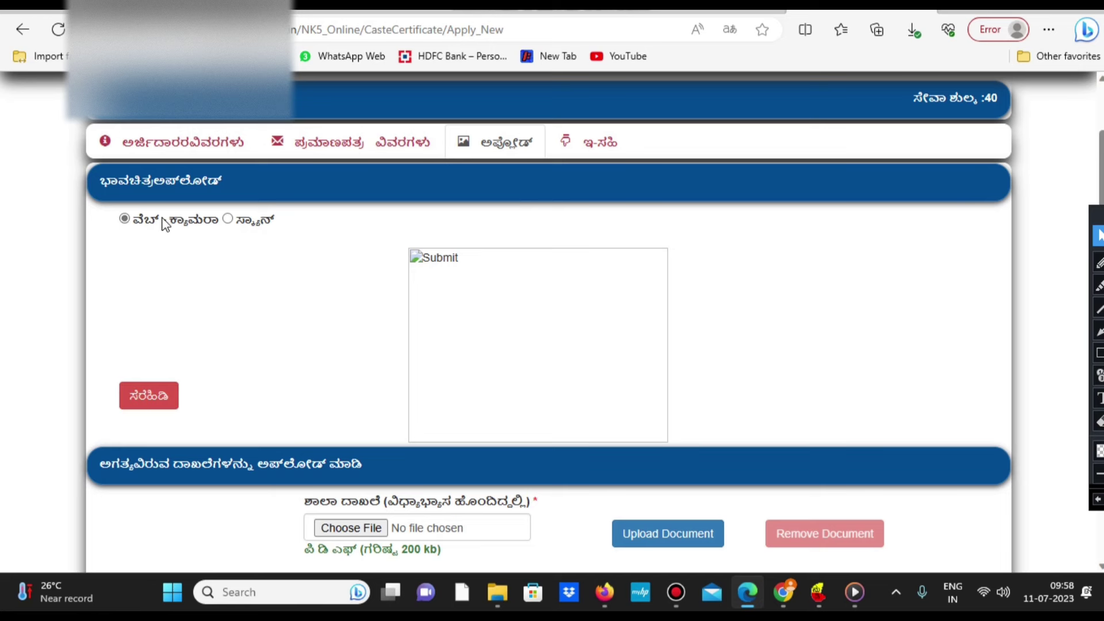
{"action": "left_click", "coordinate": [228, 220]}
{"action": "scroll", "coordinate": [494, 342], "scroll_direction": "down", "scroll_amount": 2}
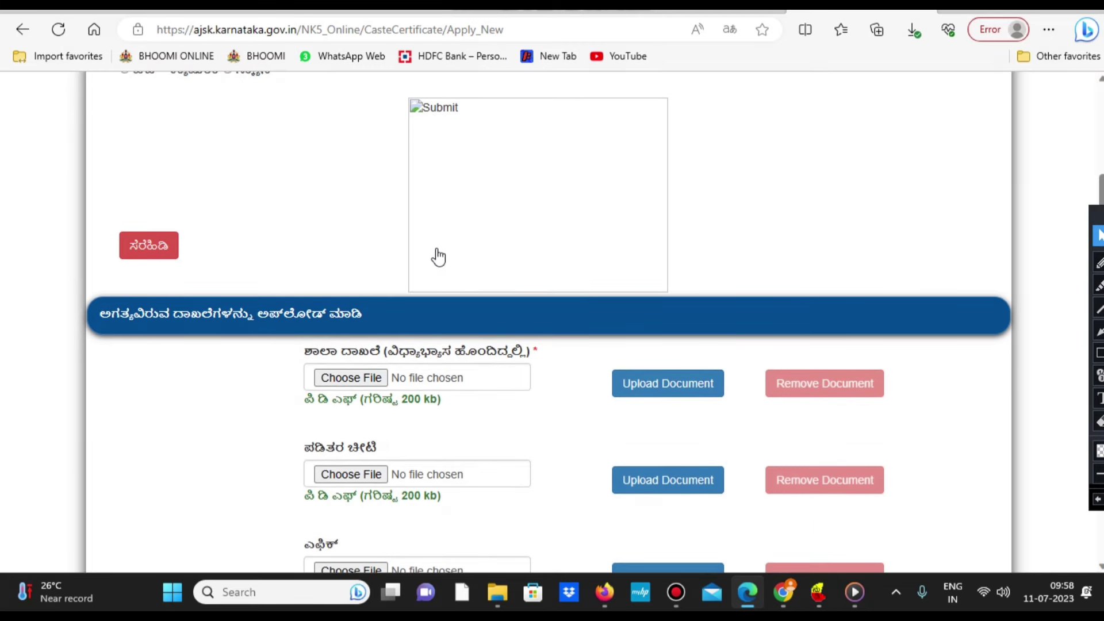
{"action": "scroll", "coordinate": [442, 253], "scroll_direction": "down", "scroll_amount": 1}
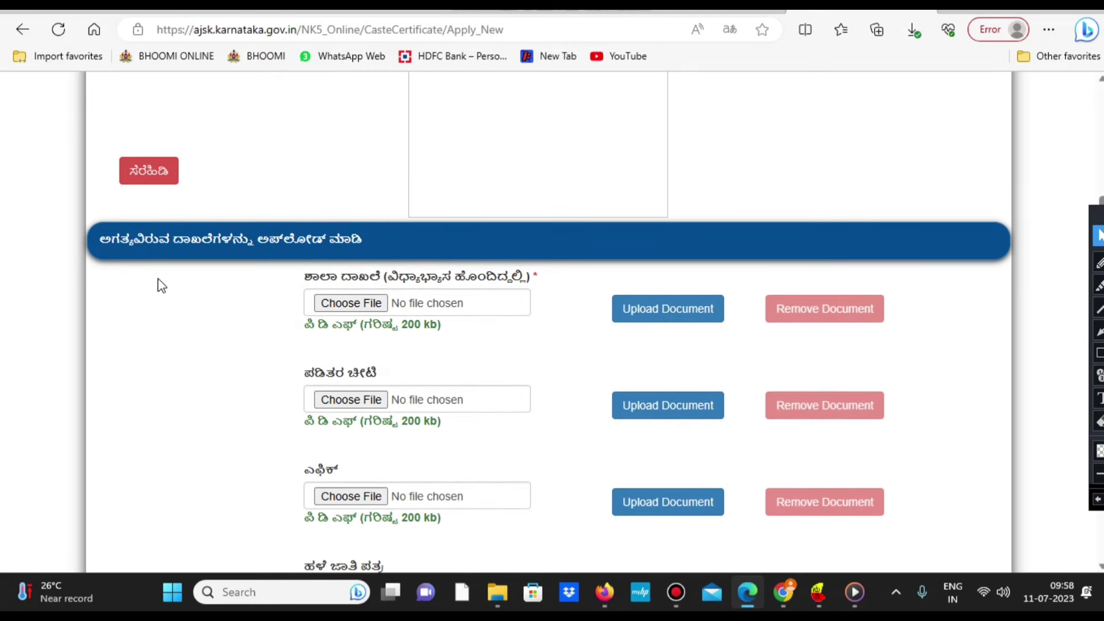
{"action": "scroll", "coordinate": [420, 260], "scroll_direction": "down", "scroll_amount": 1}
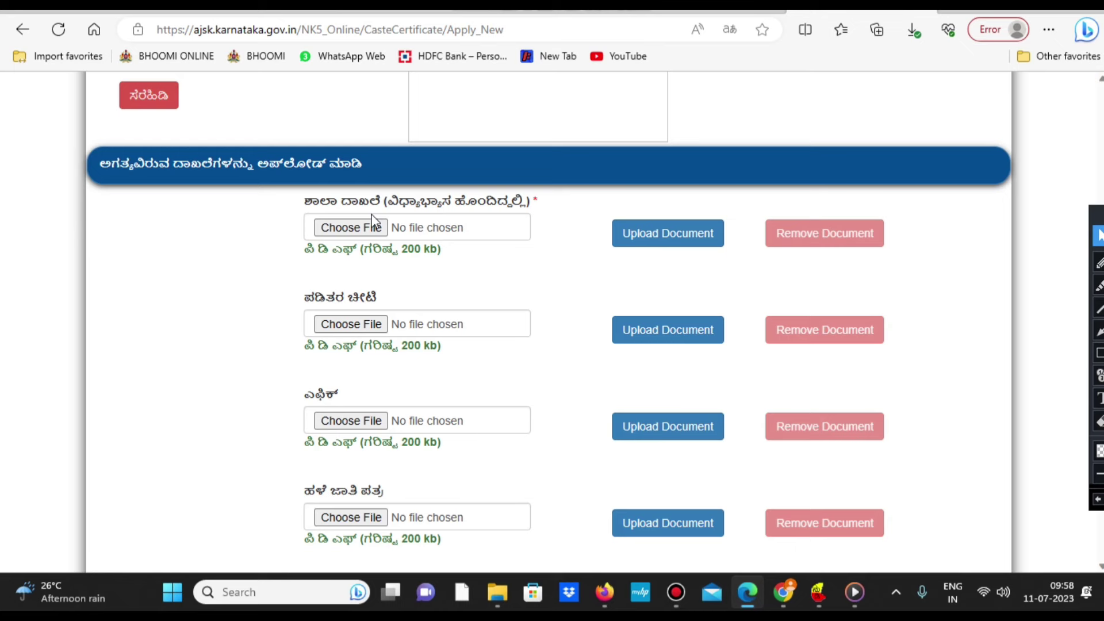
{"action": "left_click", "coordinate": [339, 227]}
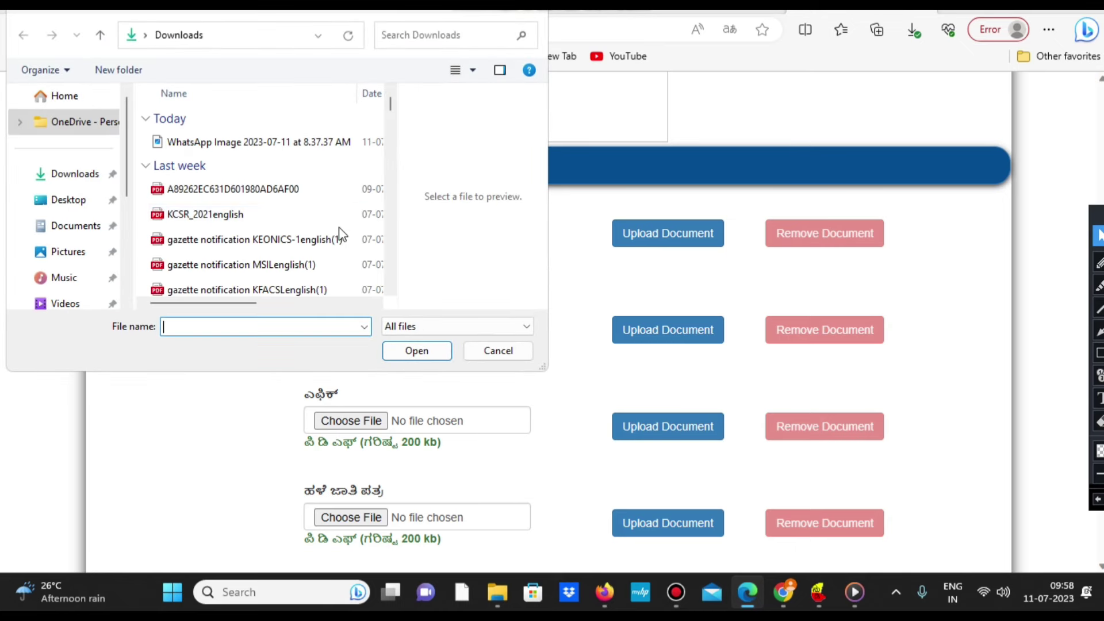
{"action": "left_click", "coordinate": [231, 190]}
{"action": "left_click", "coordinate": [202, 218]}
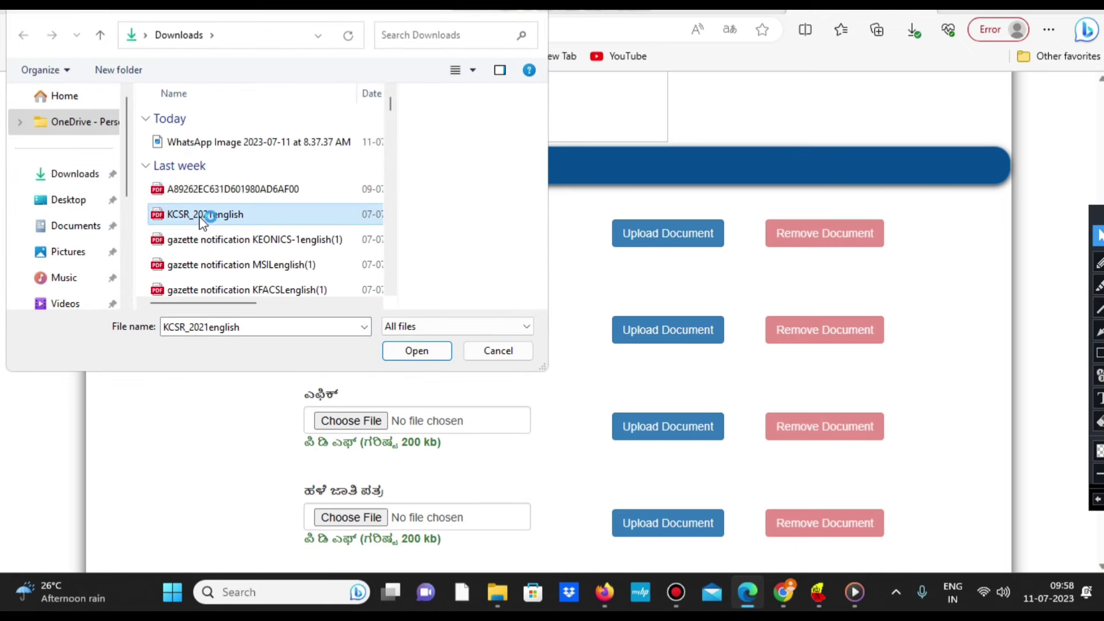
{"action": "left_click", "coordinate": [522, 354]}
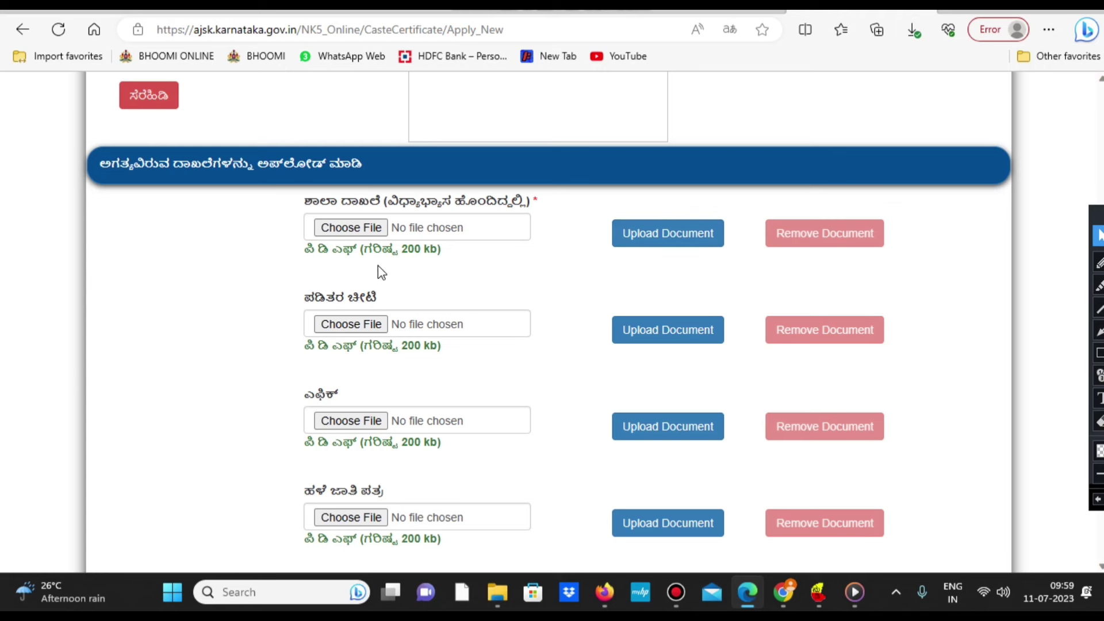
Step: Examine the list of supporting documents that can be uploaded, from the school record down to the address proof
{"action": "scroll", "coordinate": [343, 315], "scroll_direction": "down", "scroll_amount": 1}
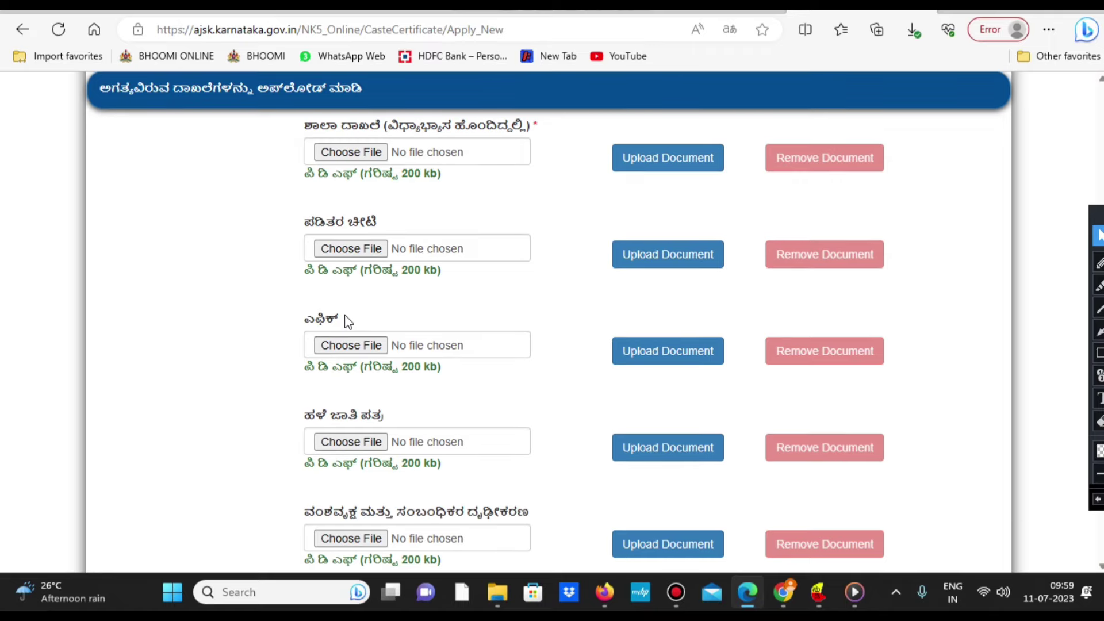
{"action": "scroll", "coordinate": [344, 346], "scroll_direction": "down", "scroll_amount": 1}
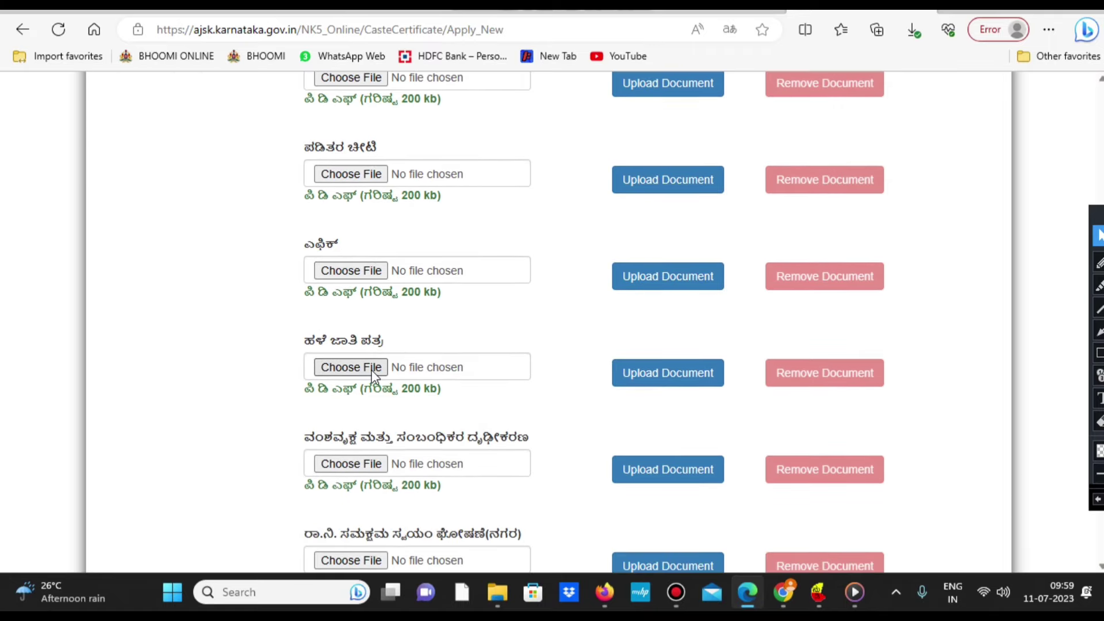
{"action": "scroll", "coordinate": [373, 374], "scroll_direction": "down", "scroll_amount": 2}
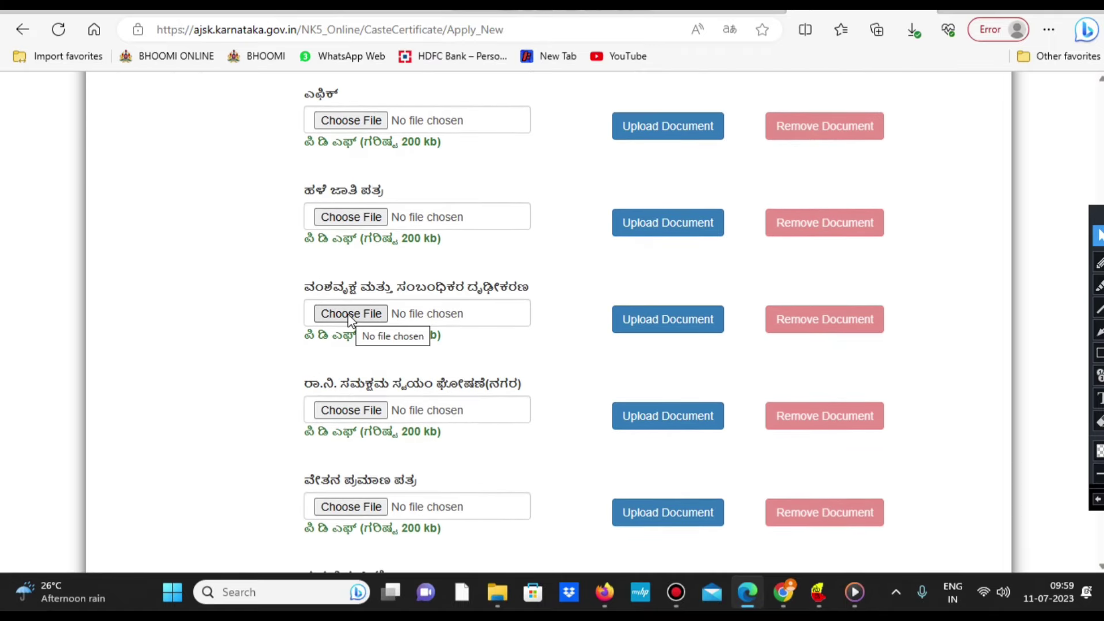
{"action": "scroll", "coordinate": [348, 316], "scroll_direction": "down", "scroll_amount": 1}
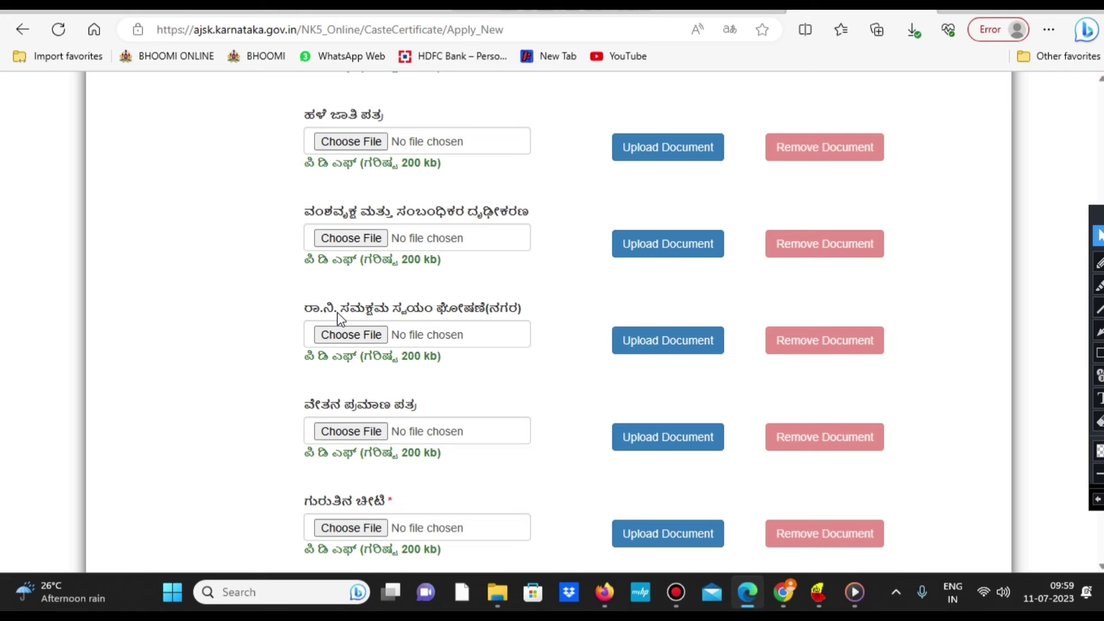
{"action": "scroll", "coordinate": [405, 313], "scroll_direction": "down", "scroll_amount": 1}
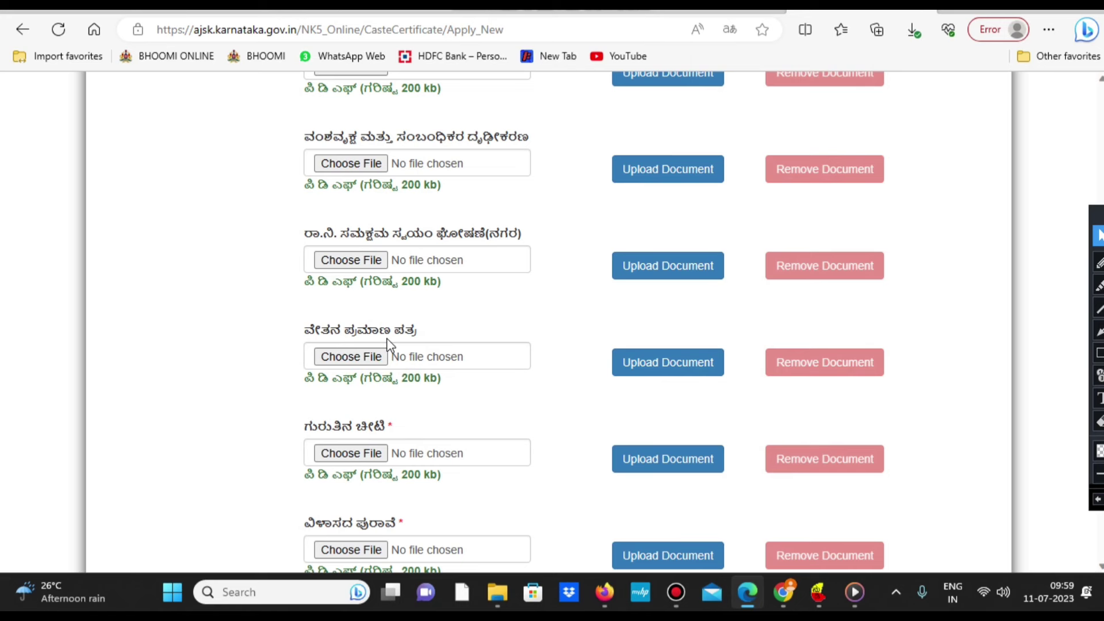
{"action": "scroll", "coordinate": [387, 346], "scroll_direction": "down", "scroll_amount": 1}
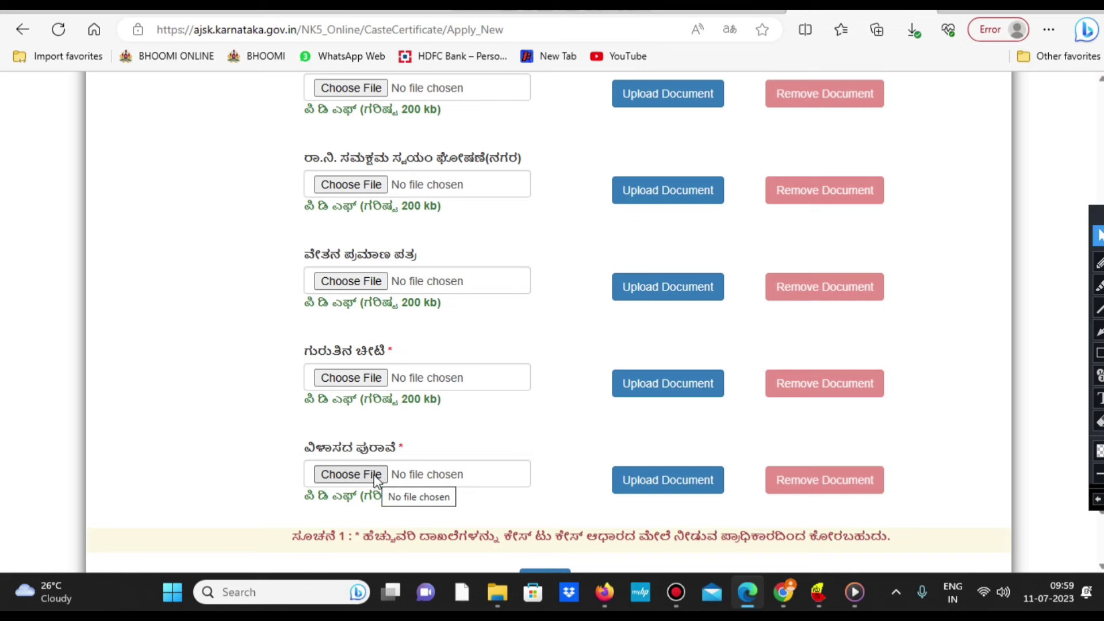
Step: Choose B.pdf from the Downloads folder as the address proof (ವಿಳಾಸದ ಪುರಾವೆ) and upload it
{"action": "left_click", "coordinate": [346, 474]}
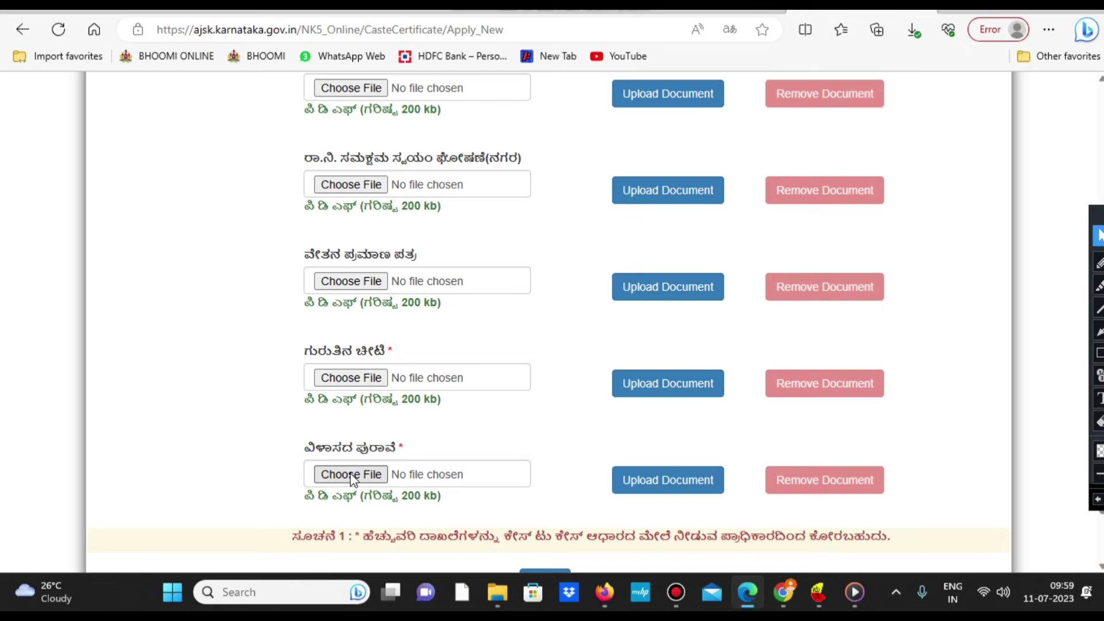
{"action": "left_click", "coordinate": [69, 227]}
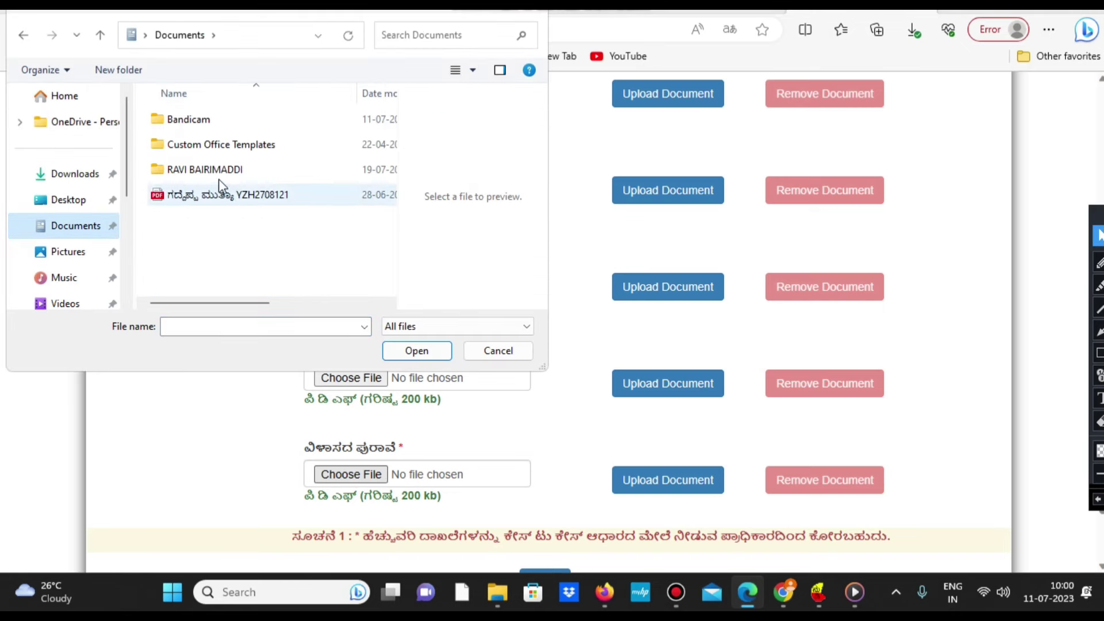
{"action": "left_click", "coordinate": [63, 200]}
{"action": "scroll", "coordinate": [221, 213], "scroll_direction": "down", "scroll_amount": 10}
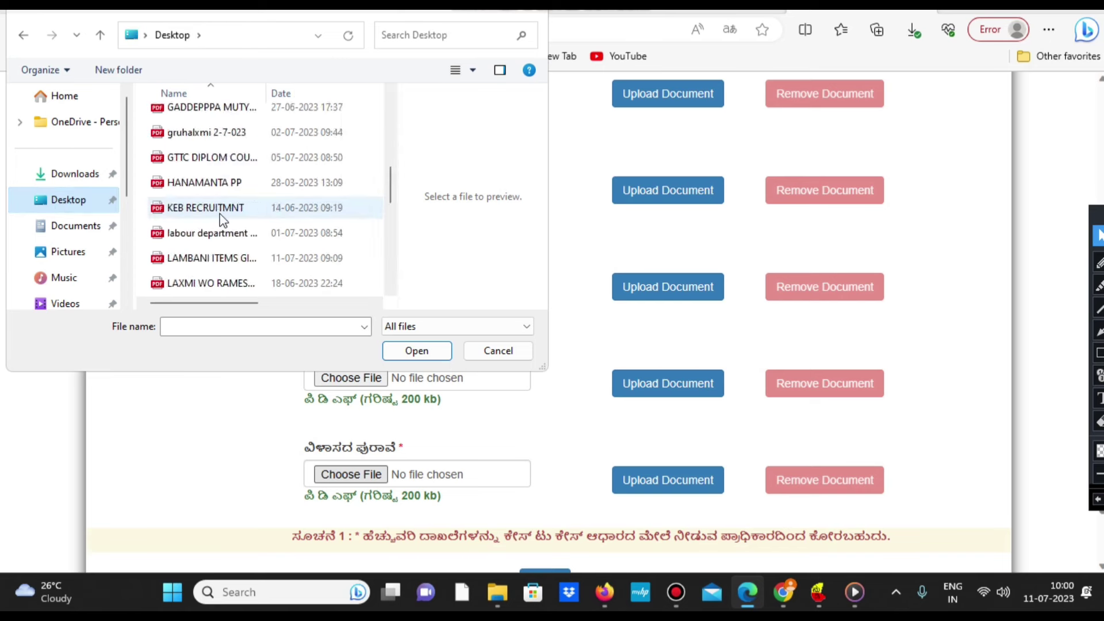
{"action": "left_click", "coordinate": [56, 174]}
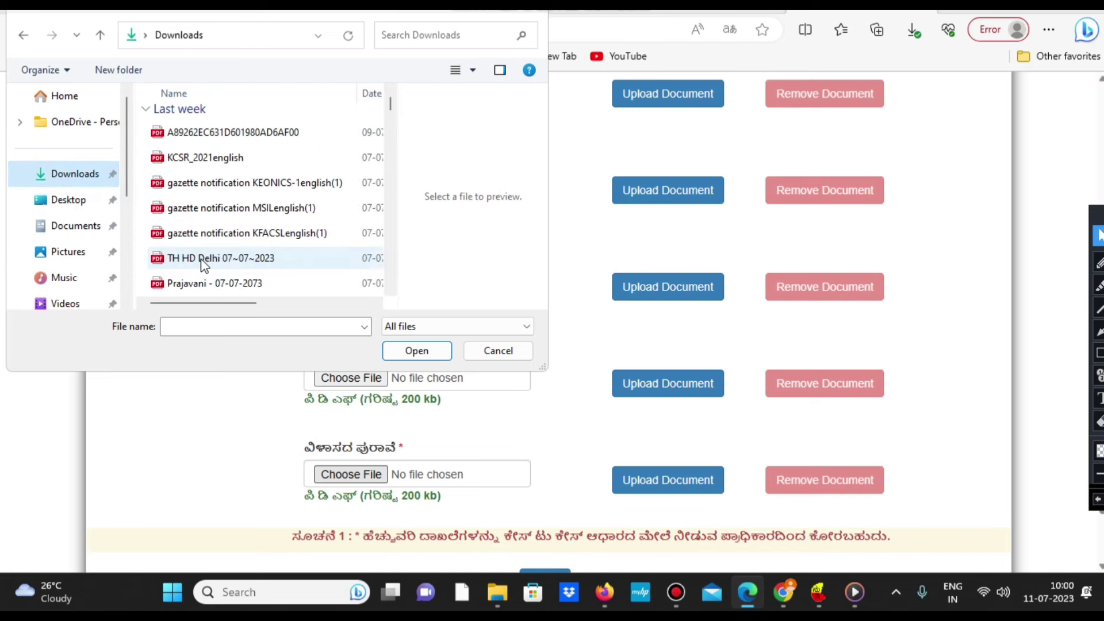
{"action": "scroll", "coordinate": [202, 257], "scroll_direction": "down", "scroll_amount": 10}
{"action": "scroll", "coordinate": [202, 265], "scroll_direction": "down", "scroll_amount": 5}
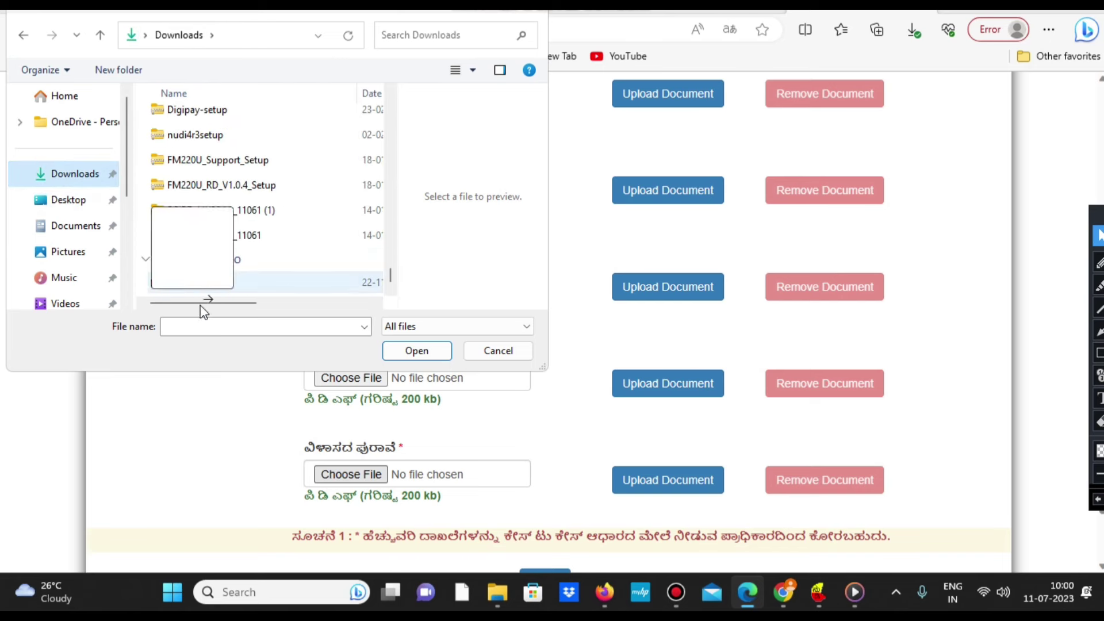
{"action": "left_click", "coordinate": [202, 281]}
{"action": "left_click", "coordinate": [416, 350]}
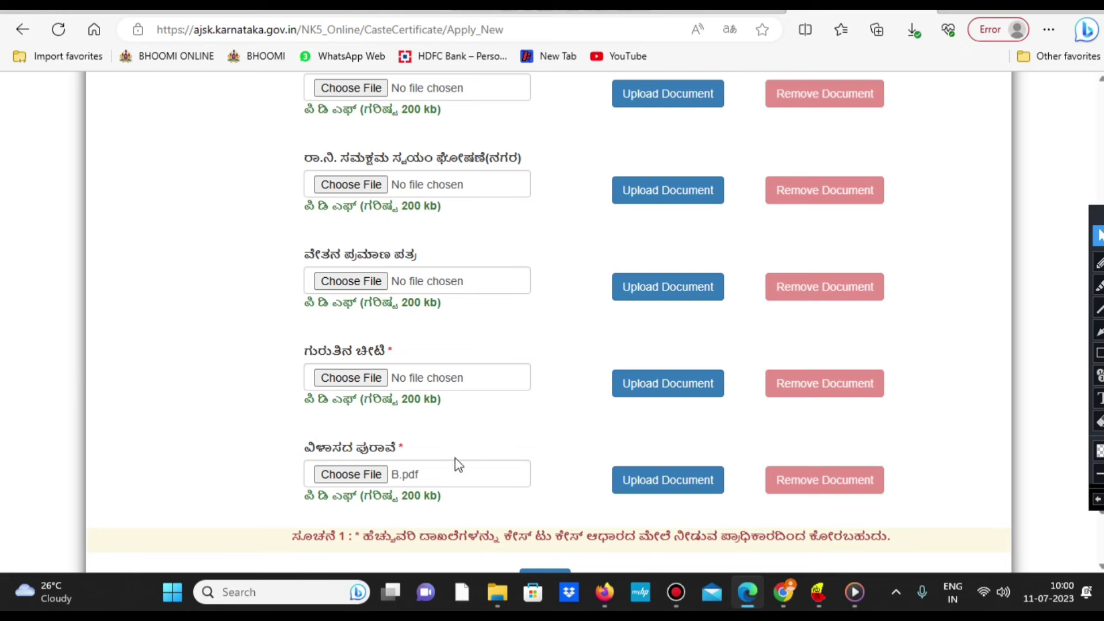
{"action": "left_click", "coordinate": [661, 488]}
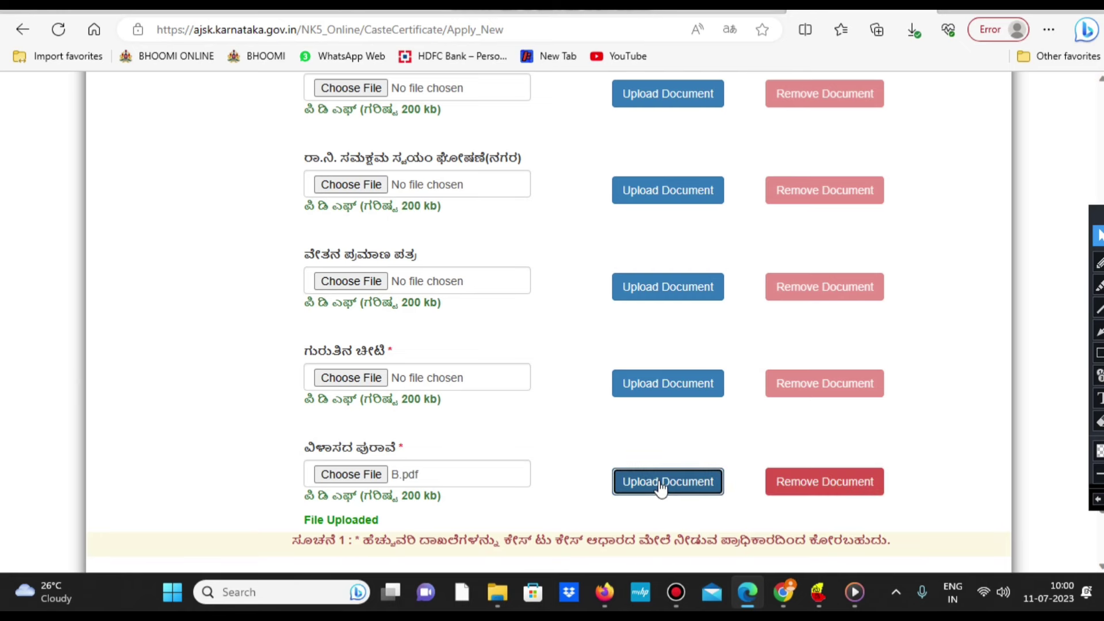
Step: Outline the address proof's upload status and its Upload Document button with red rectangles, and clear the drawings
{"action": "scroll", "coordinate": [586, 461], "scroll_direction": "down", "scroll_amount": 3}
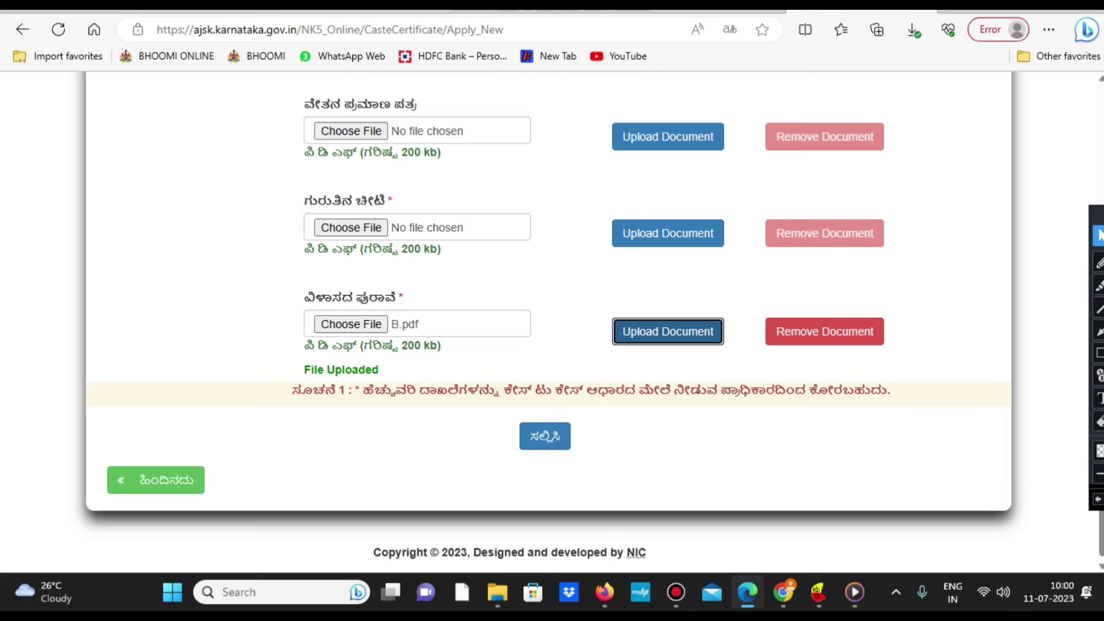
{"action": "left_click", "coordinate": [1099, 353]}
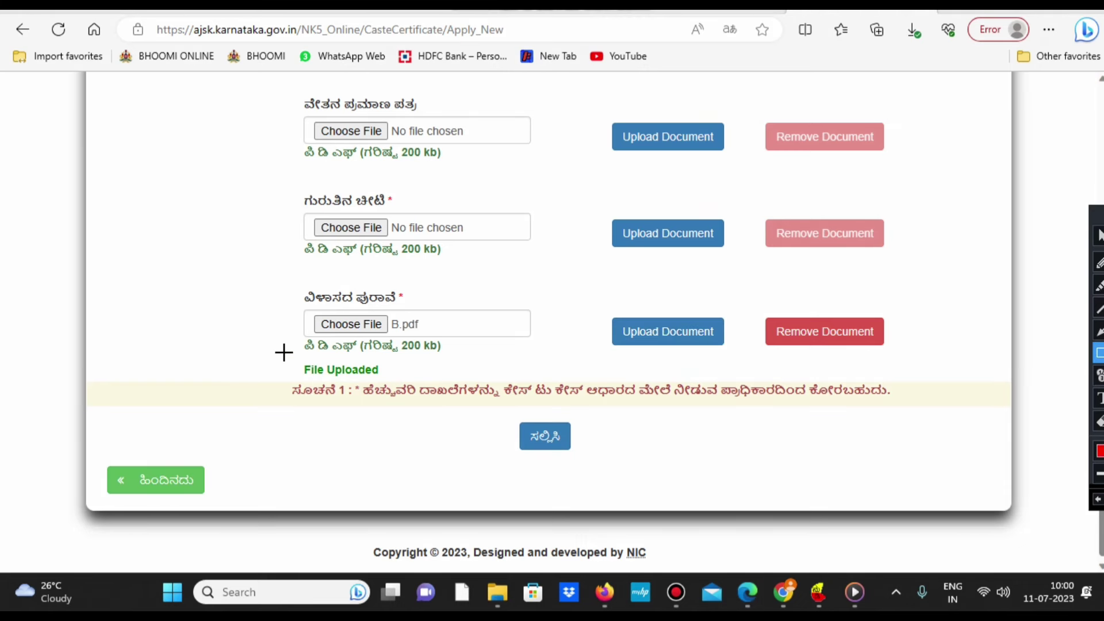
{"action": "mouse_move", "coordinate": [274, 332]}
{"action": "left_mouse_down"}
{"action": "mouse_move", "coordinate": [295, 404]}
{"action": "mouse_move", "coordinate": [459, 415]}
{"action": "left_mouse_up"}
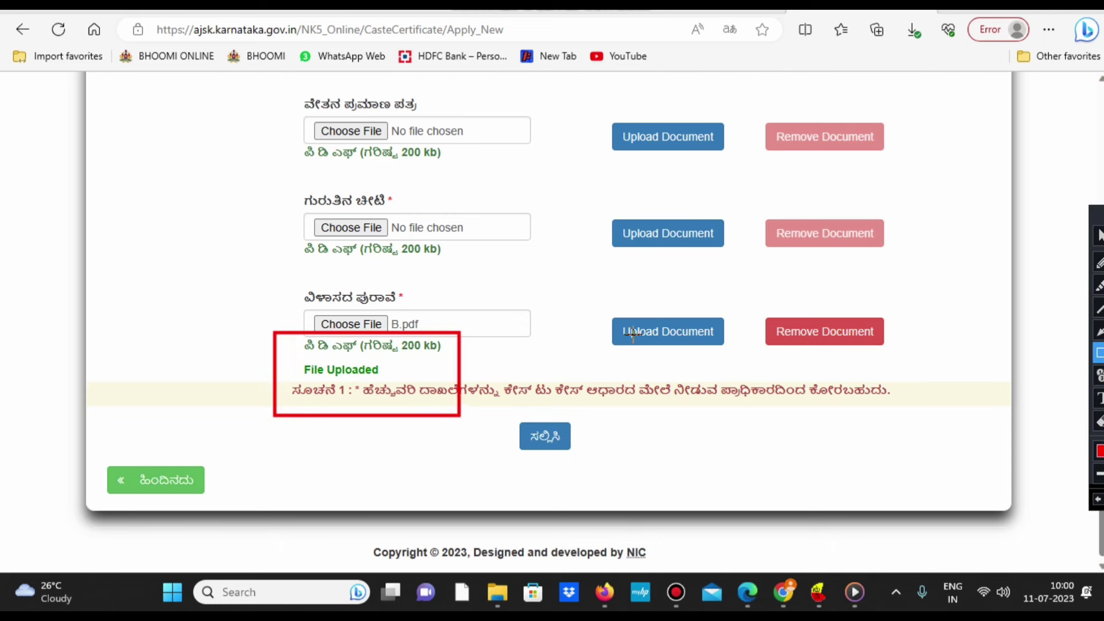
{"action": "left_click_drag", "start_coordinate": [598, 360], "coordinate": [747, 370]}
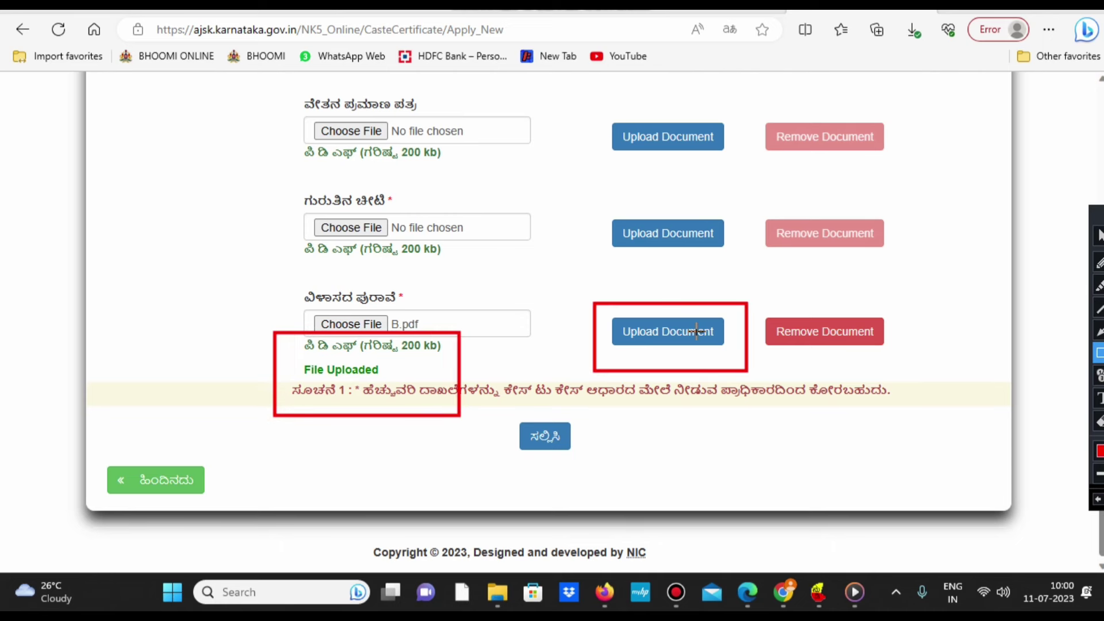
{"action": "mouse_move", "coordinate": [286, 360]}
{"action": "left_mouse_down"}
{"action": "mouse_move", "coordinate": [420, 357]}
{"action": "mouse_move", "coordinate": [415, 398]}
{"action": "left_mouse_up"}
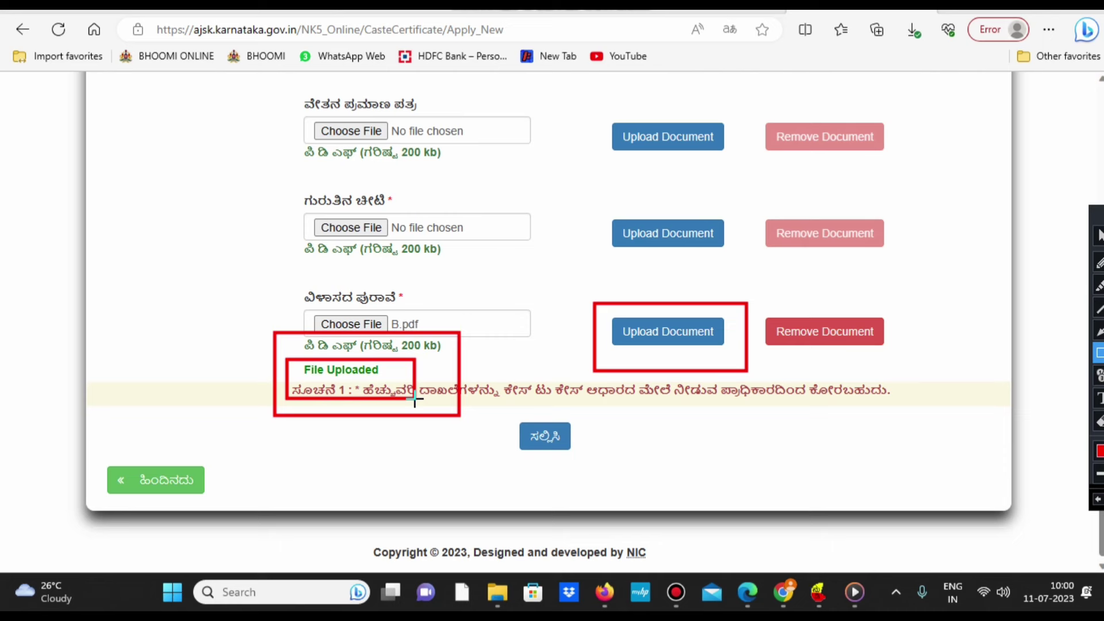
{"action": "left_click", "coordinate": [1097, 500]}
{"action": "left_click", "coordinate": [1098, 500]}
{"action": "left_click", "coordinate": [1098, 499]}
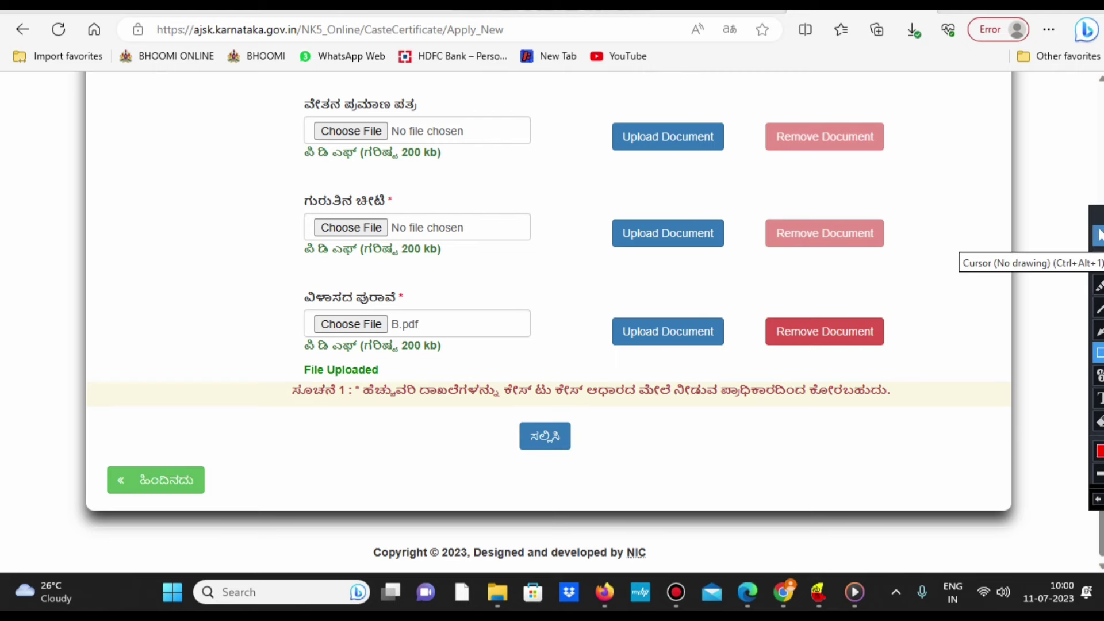
{"action": "left_click", "coordinate": [1097, 235]}
Step: Look over the remaining document fields that have no file chosen
{"action": "scroll", "coordinate": [315, 184], "scroll_direction": "up", "scroll_amount": 7}
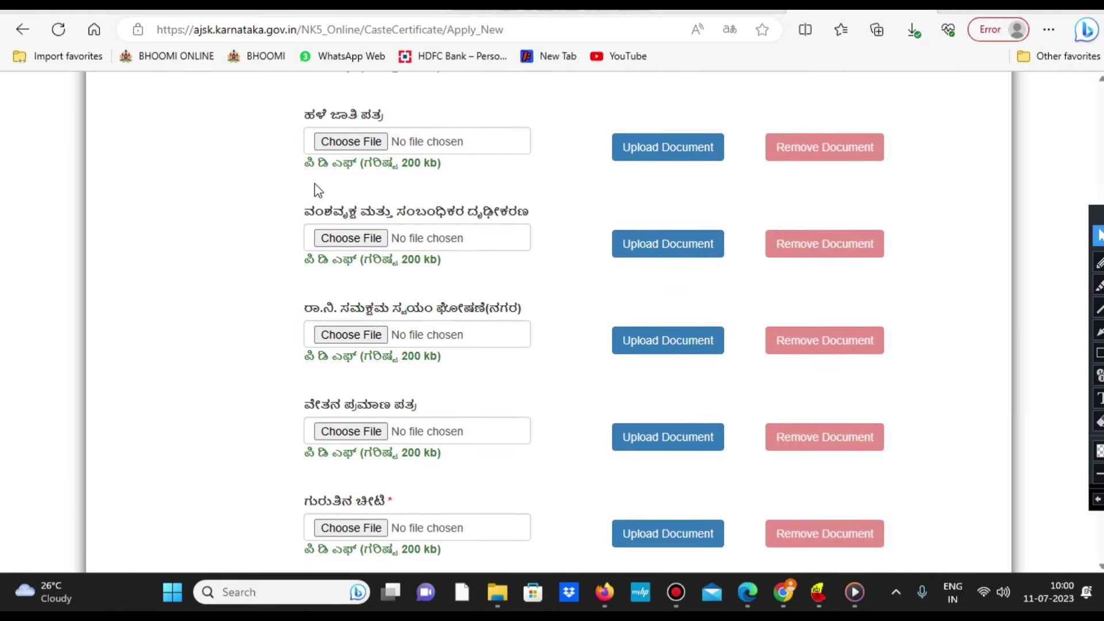
{"action": "scroll", "coordinate": [308, 217], "scroll_direction": "up", "scroll_amount": 5}
{"action": "scroll", "coordinate": [322, 313], "scroll_direction": "down", "scroll_amount": 7}
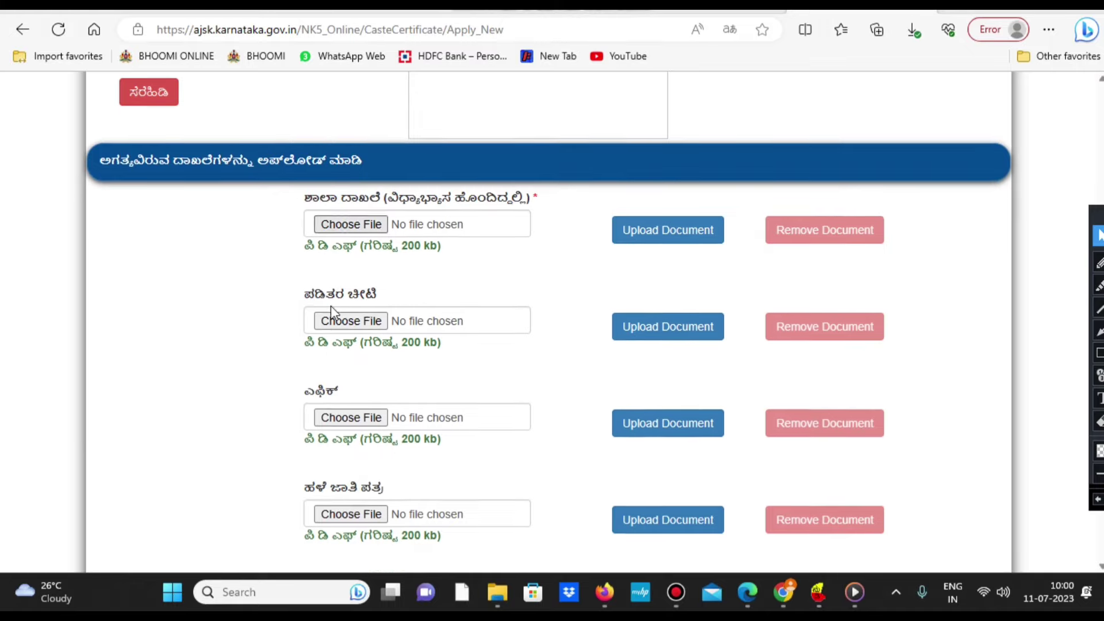
{"action": "scroll", "coordinate": [335, 317], "scroll_direction": "down", "scroll_amount": 6}
{"action": "scroll", "coordinate": [356, 315], "scroll_direction": "up", "scroll_amount": 2}
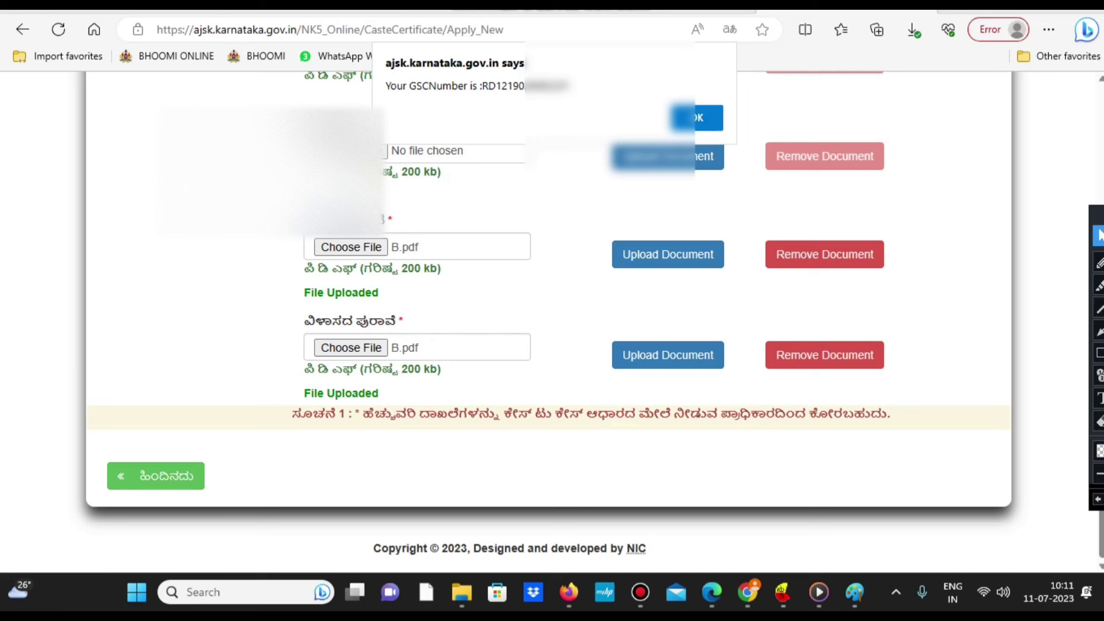
Step: Select and acknowledge the generated GSC number, and review the application preview down to the witness section
{"action": "double_click", "coordinate": [519, 86]}
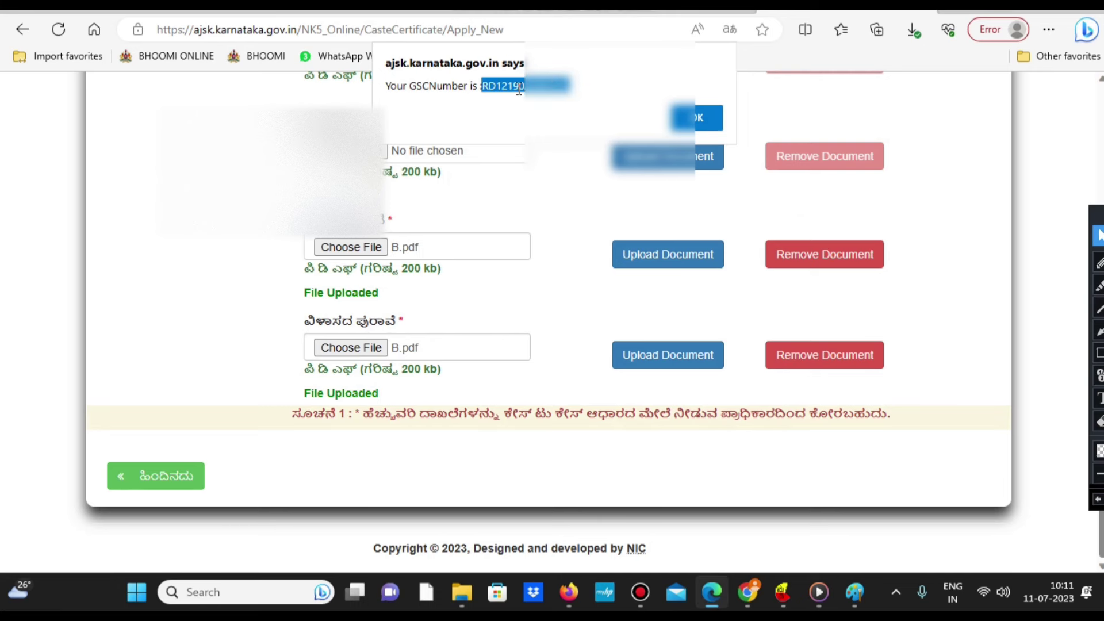
{"action": "left_click", "coordinate": [695, 115]}
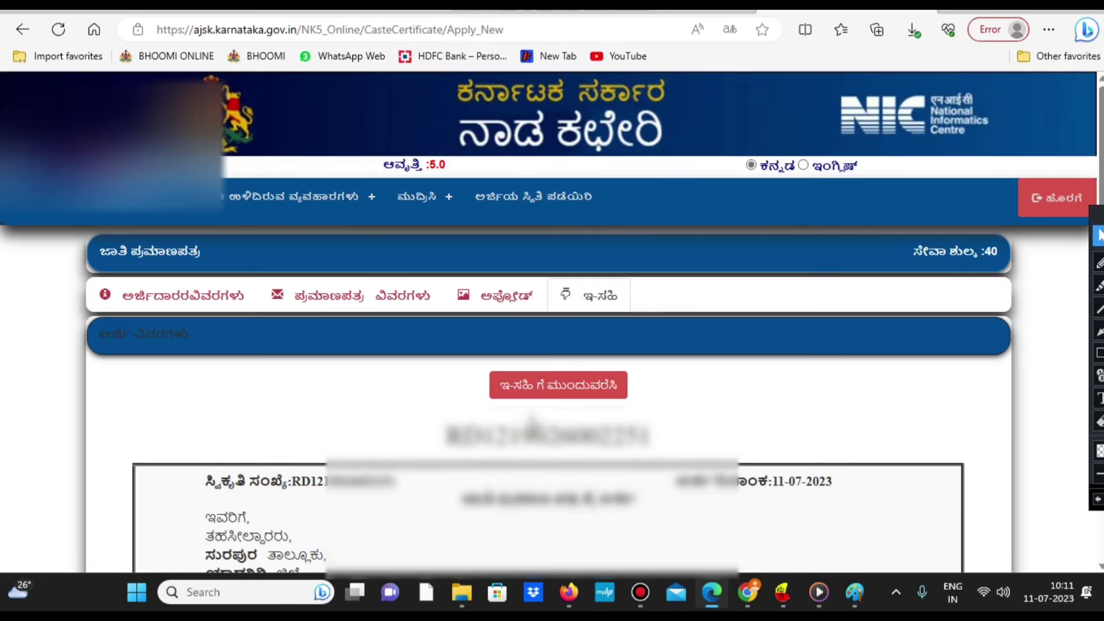
{"action": "scroll", "coordinate": [575, 403], "scroll_direction": "down", "scroll_amount": 4}
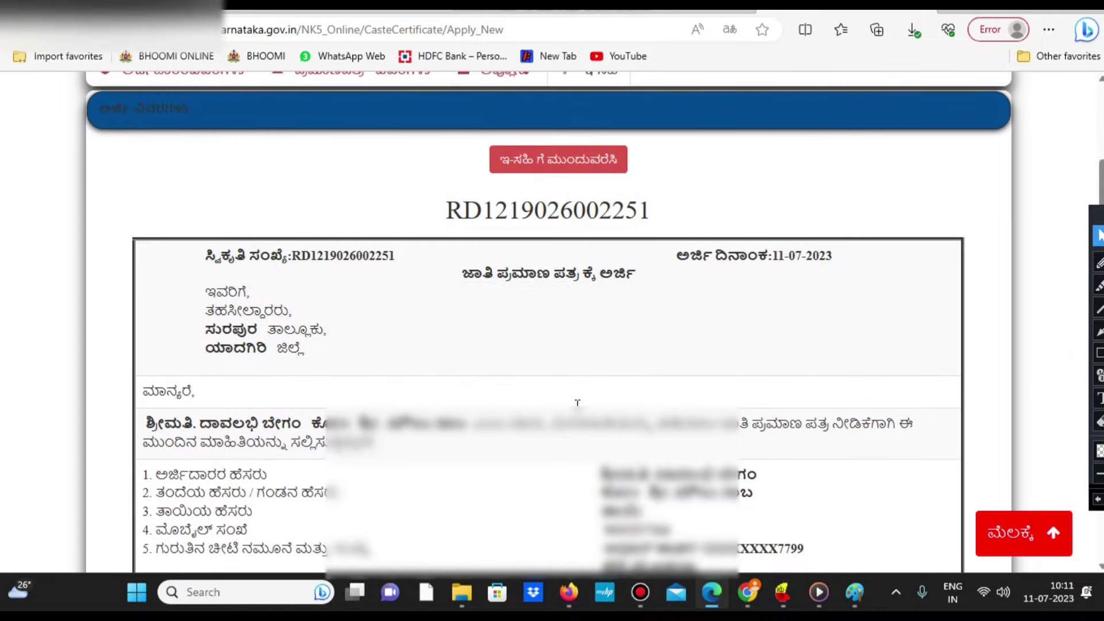
{"action": "scroll", "coordinate": [592, 196], "scroll_direction": "down", "scroll_amount": 3}
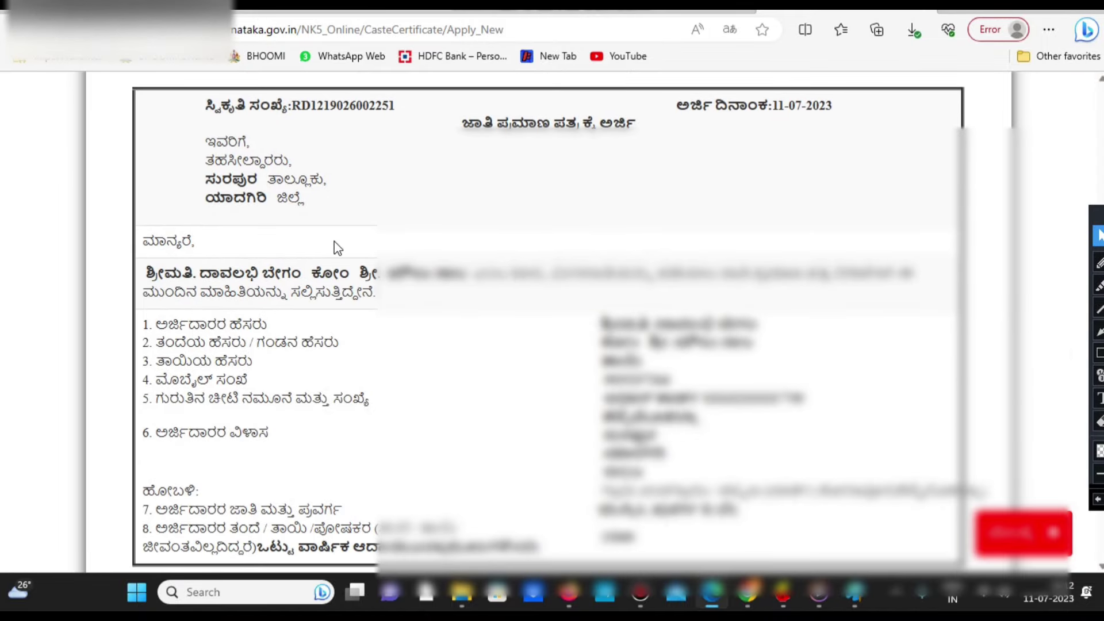
{"action": "scroll", "coordinate": [337, 248], "scroll_direction": "down", "scroll_amount": 7}
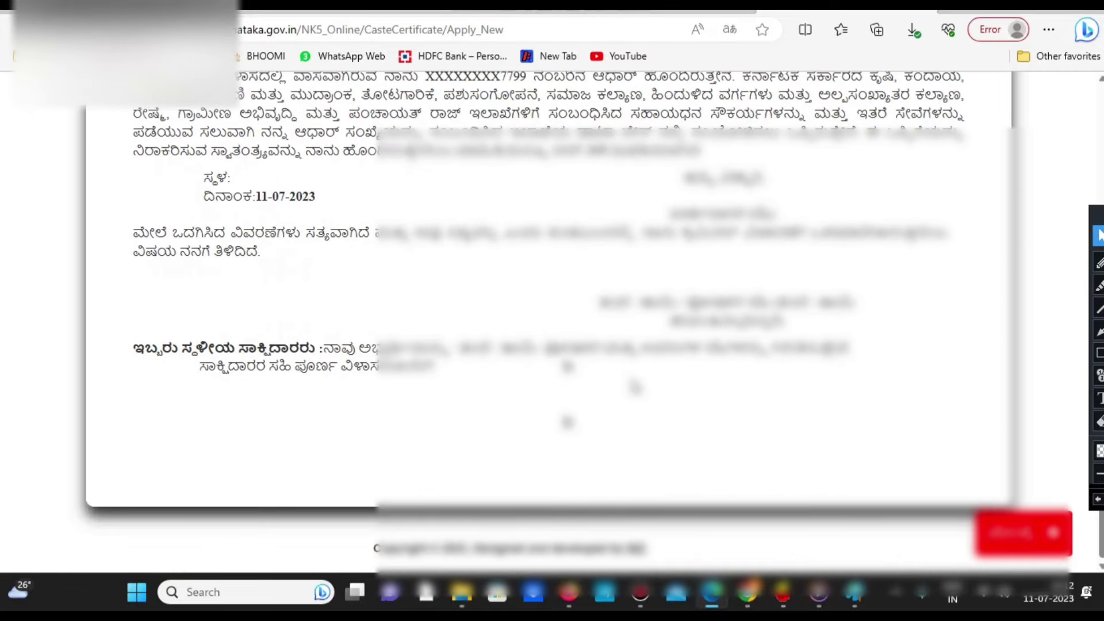
{"action": "scroll", "coordinate": [633, 381], "scroll_direction": "up", "scroll_amount": 5}
{"action": "scroll", "coordinate": [632, 381], "scroll_direction": "up", "scroll_amount": 10}
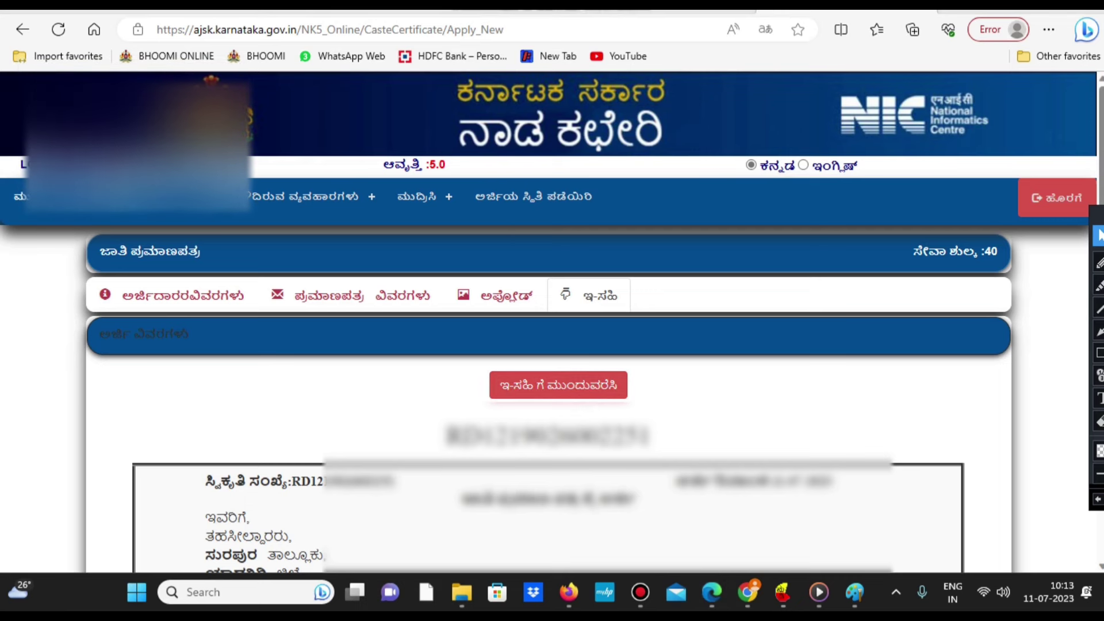
Step: Proceed to e-sign, authorize Protean to use the Aadhaar details, and make the VID/Aadhaar field ready for entry
{"action": "left_click", "coordinate": [563, 384]}
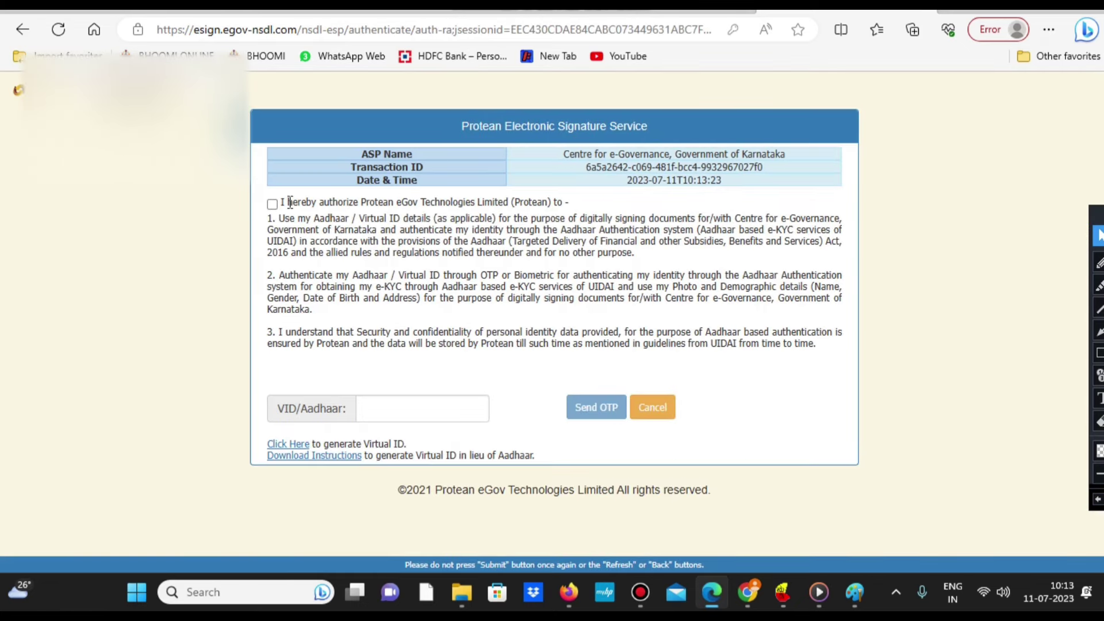
{"action": "left_click", "coordinate": [378, 413]}
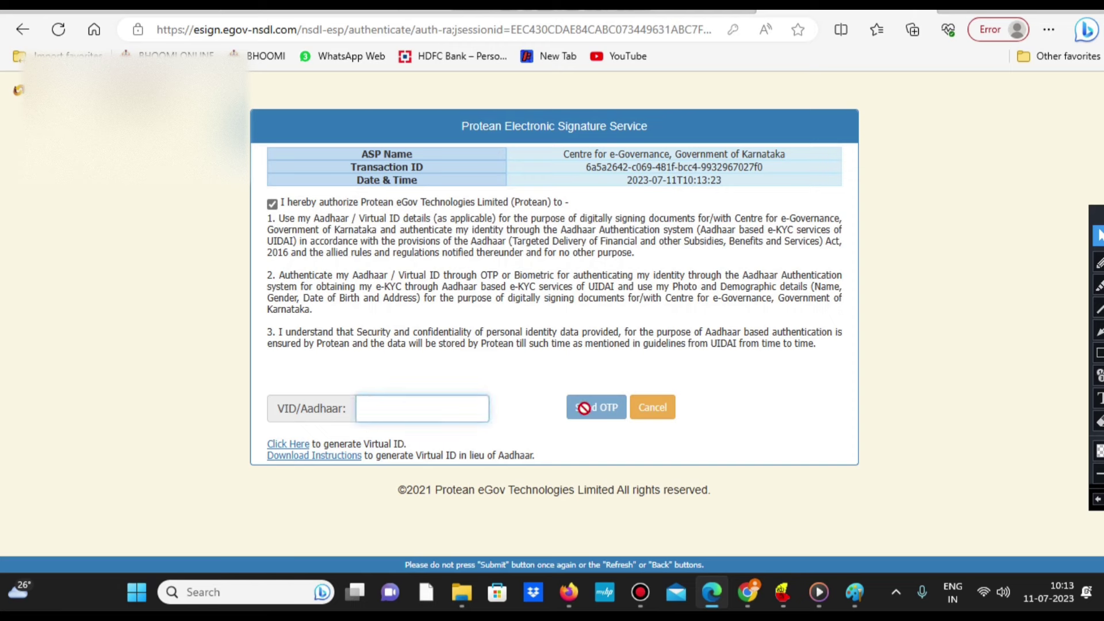
{"action": "key", "text": "Tab"}
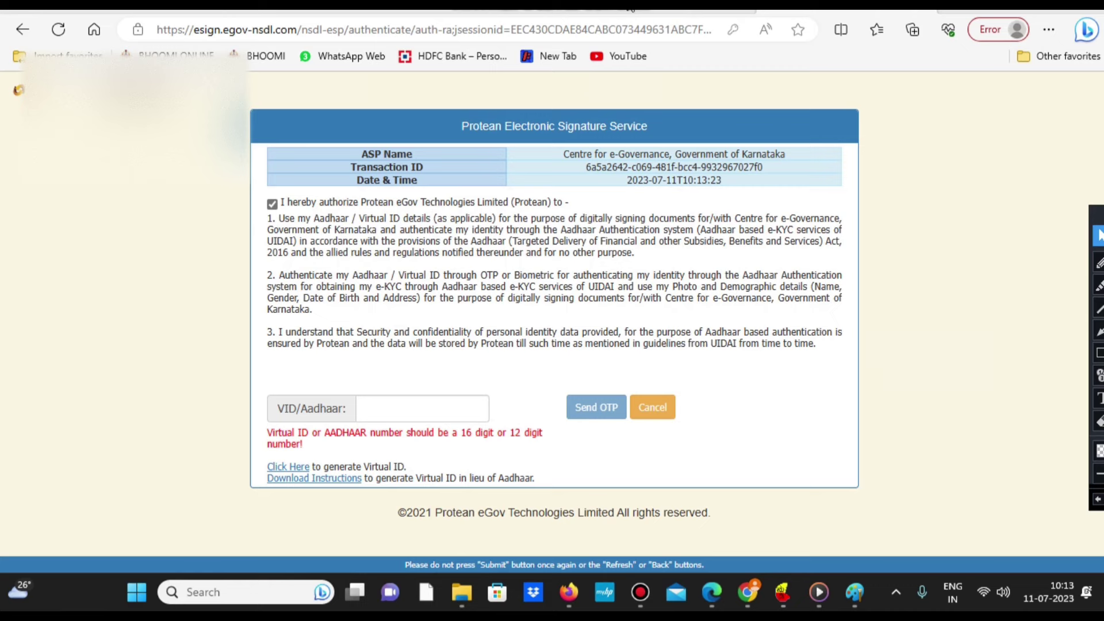
{"action": "left_click", "coordinate": [631, 10]}
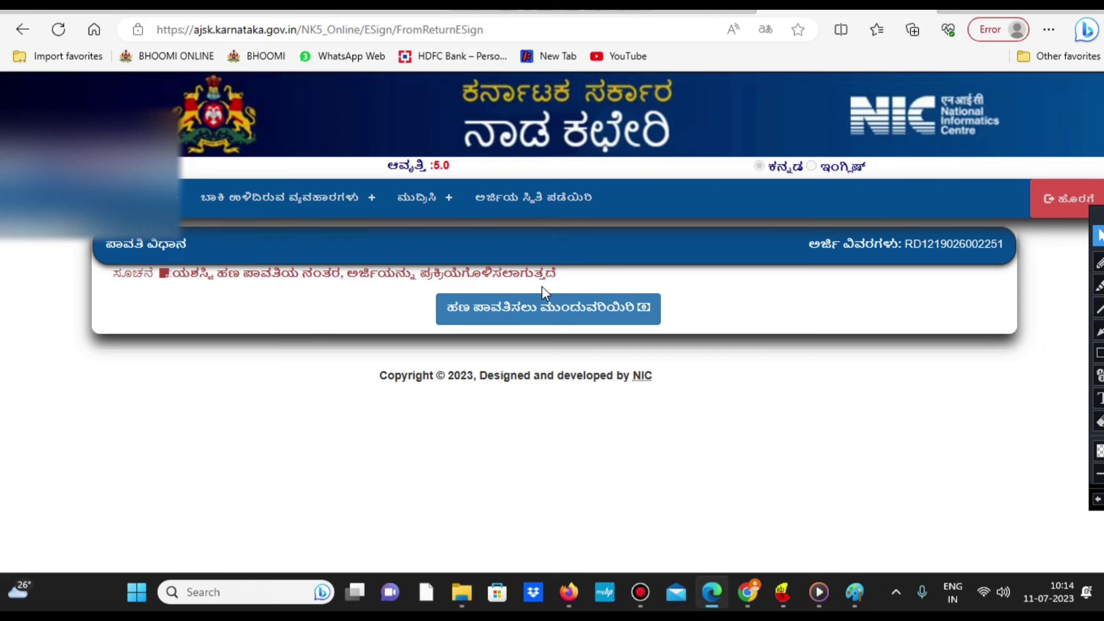
Step: Proceed from the payment method page to the payment details of the application fee
{"action": "key", "text": "super"}
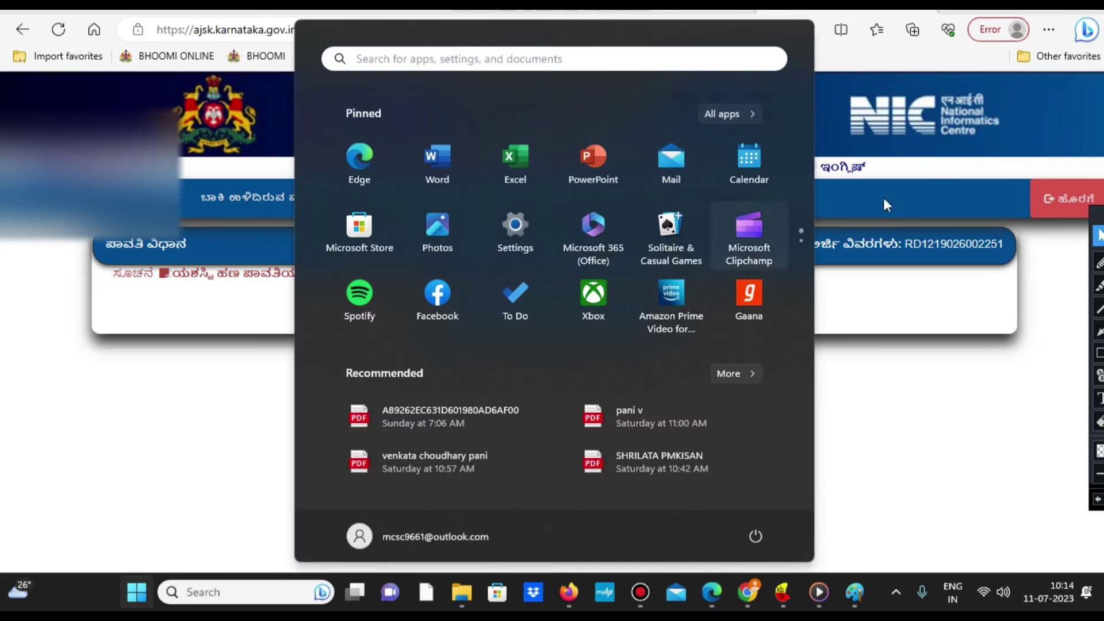
{"action": "left_click", "coordinate": [940, 324]}
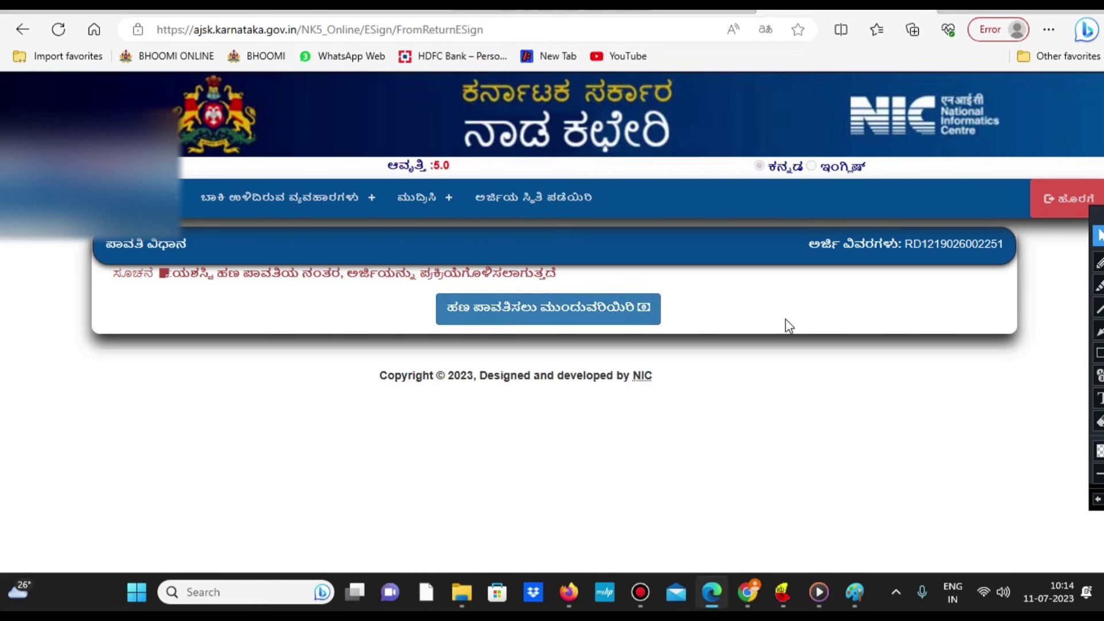
{"action": "left_click", "coordinate": [463, 328]}
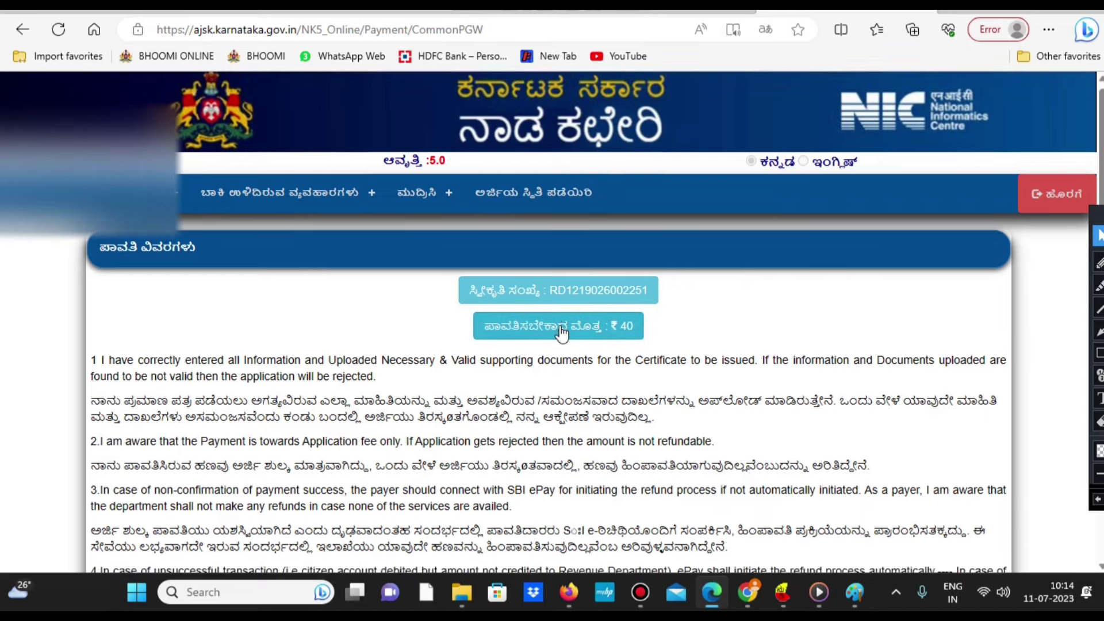
Step: Accept all the payment terms and conditions, highlight the SBI ePay refund wording, and proceed to pay the application fee through iWallet
{"action": "scroll", "coordinate": [566, 332], "scroll_direction": "down", "scroll_amount": 5}
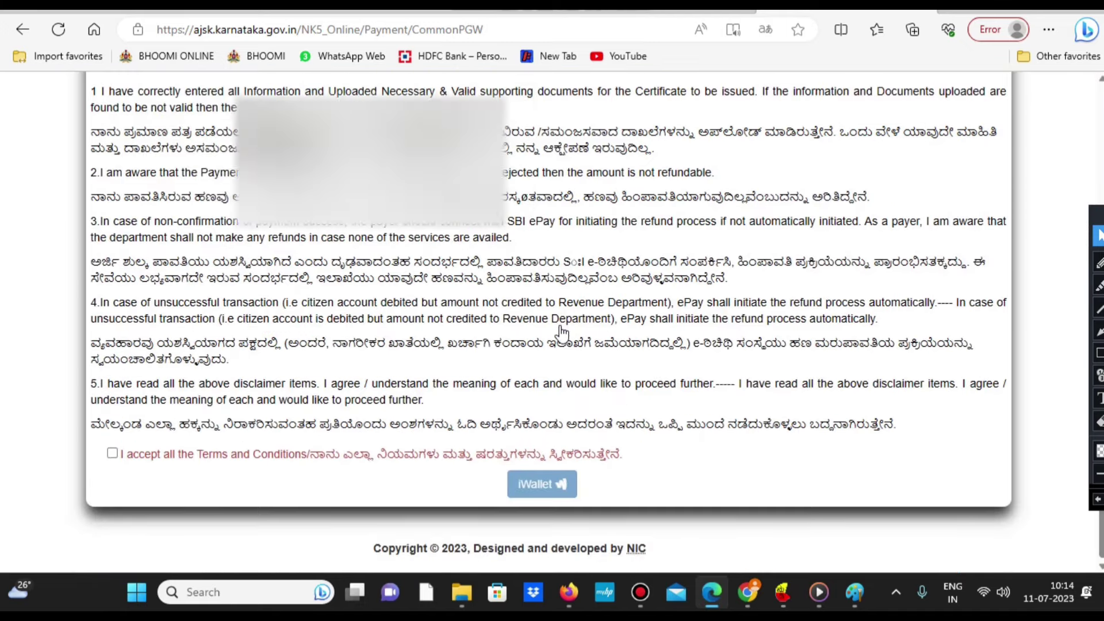
{"action": "left_click", "coordinate": [112, 454]}
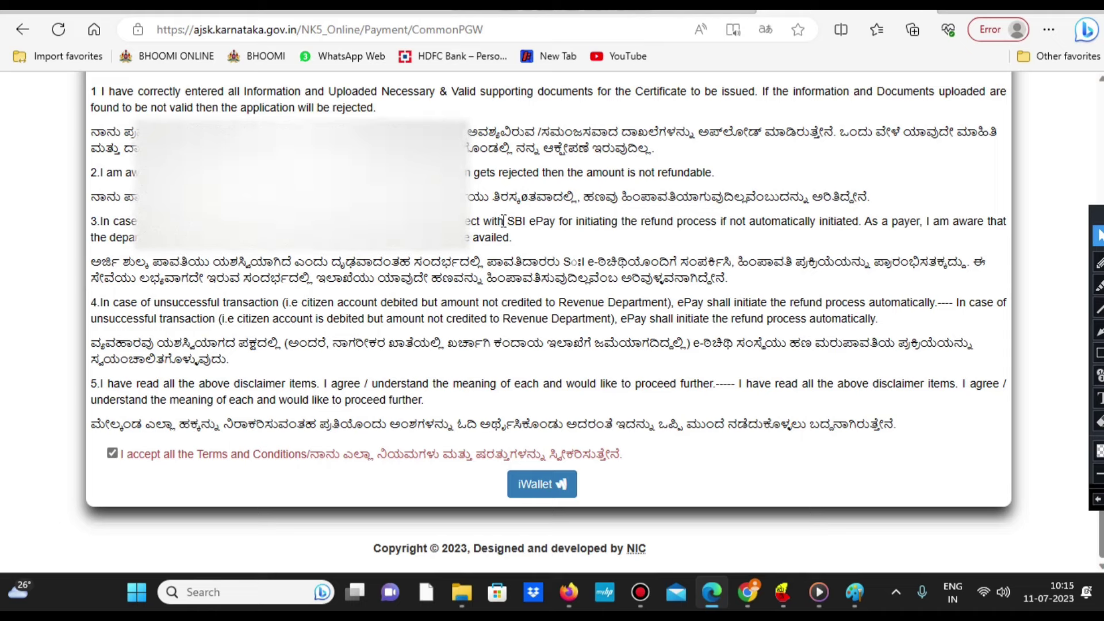
{"action": "left_click_drag", "start_coordinate": [504, 221], "coordinate": [677, 228]}
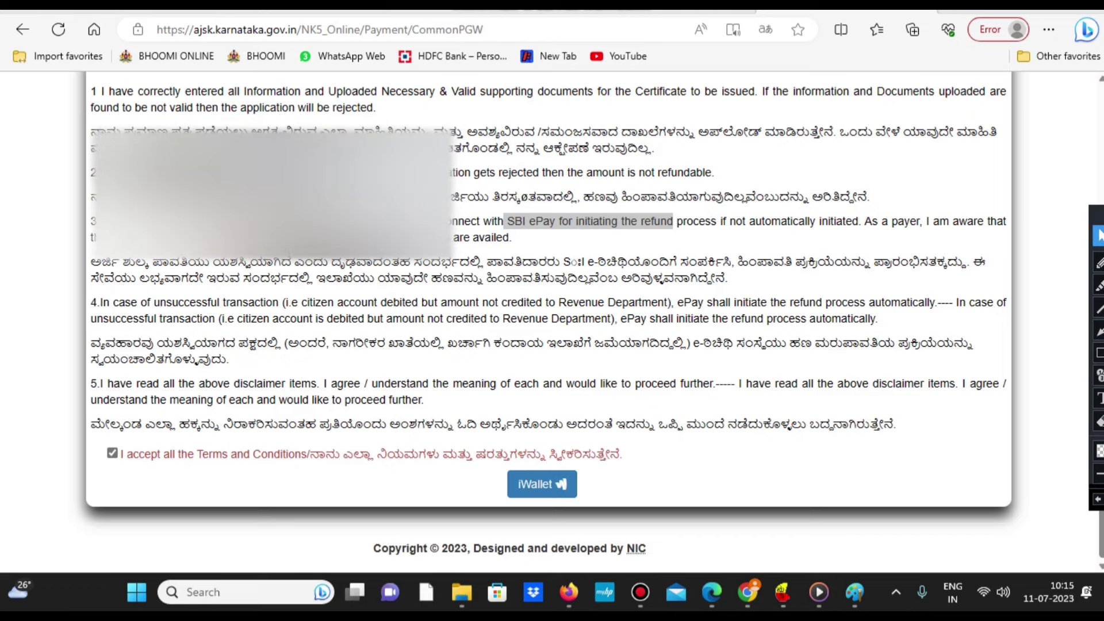
{"action": "left_click", "coordinate": [533, 490]}
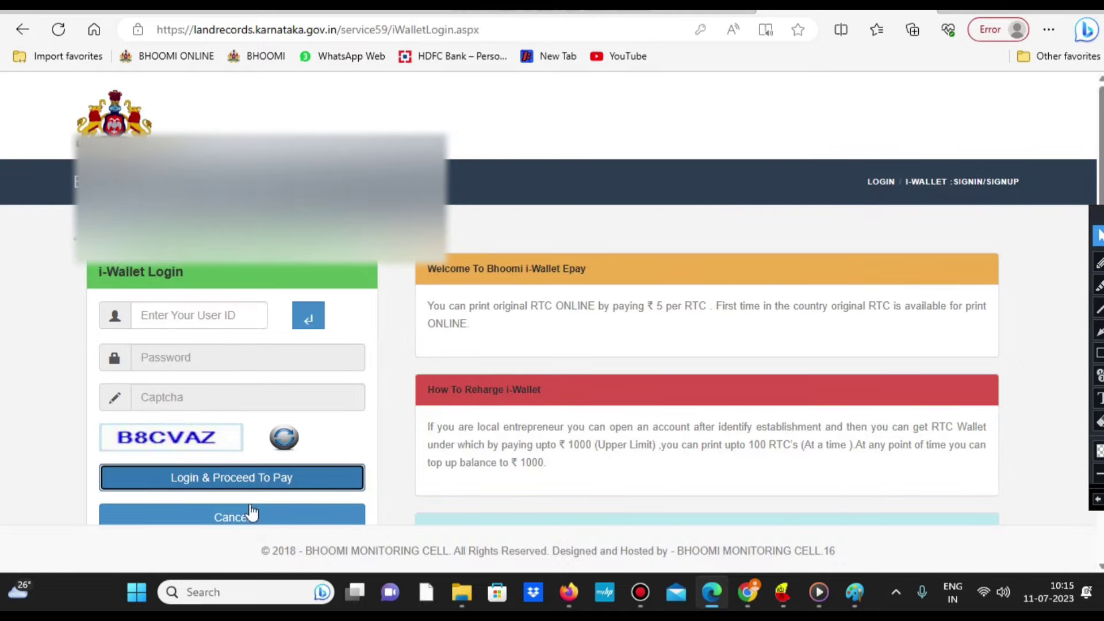
Step: Make the user ID field of the i-Wallet login ready for entry and dismiss the saved password suggestions
{"action": "left_click", "coordinate": [229, 314]}
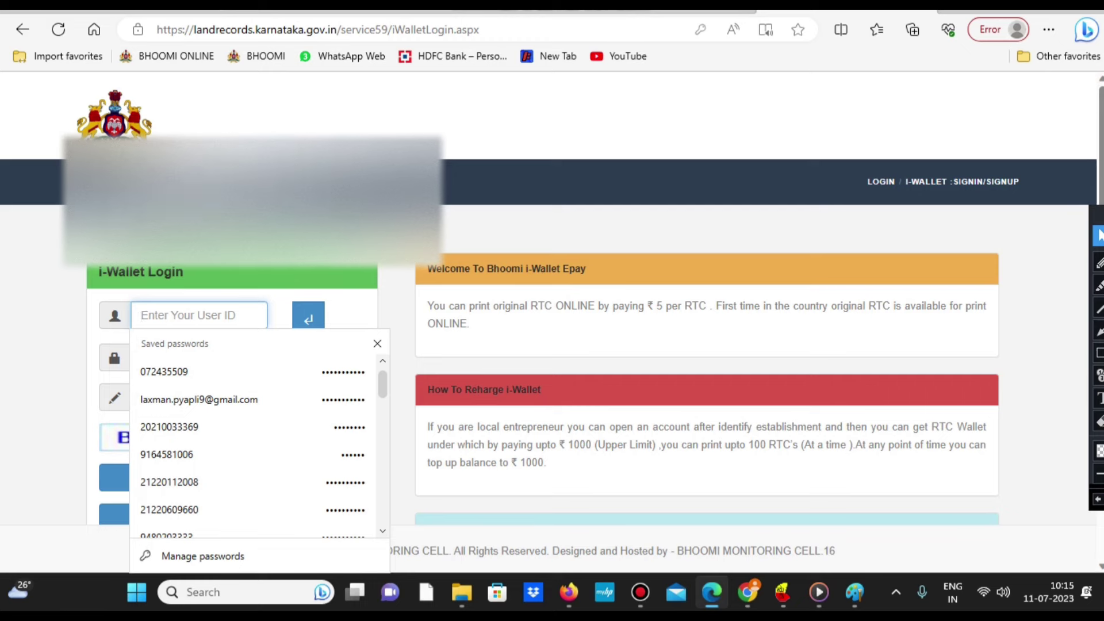
{"action": "key", "text": "Escape"}
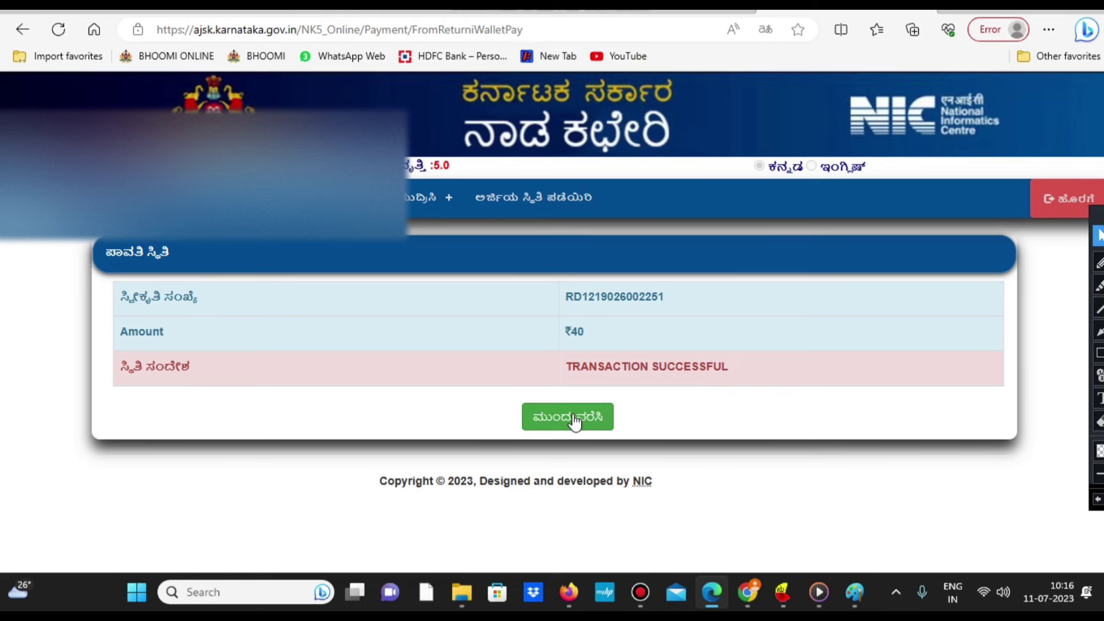
Step: Start a rectangular screen snip of the payment status page showing the application fee transaction
{"action": "key", "text": "super+shift+s"}
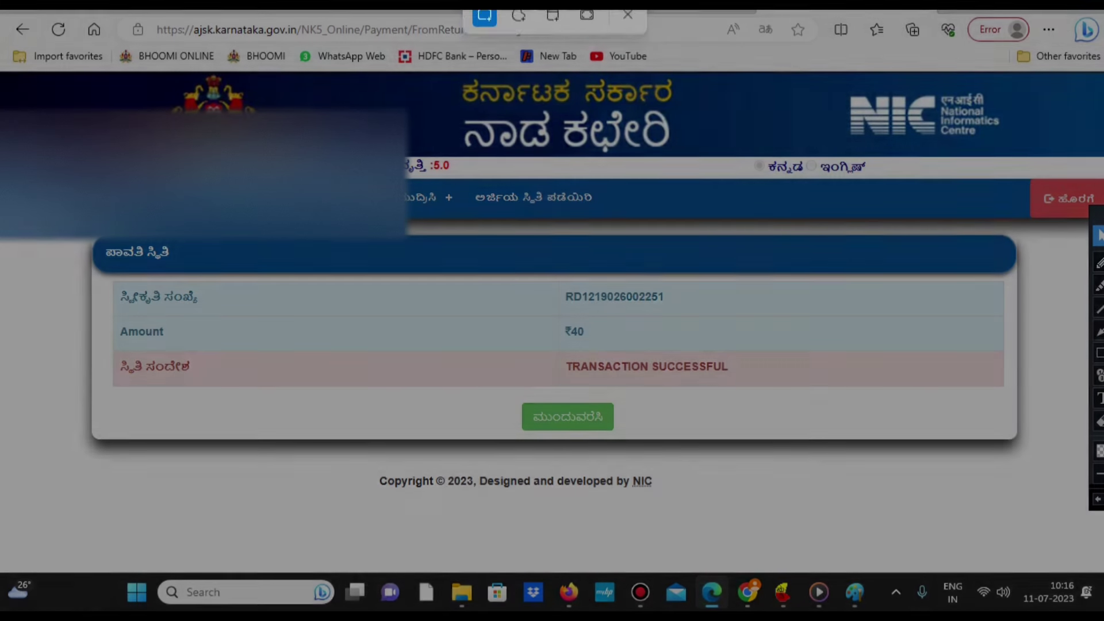